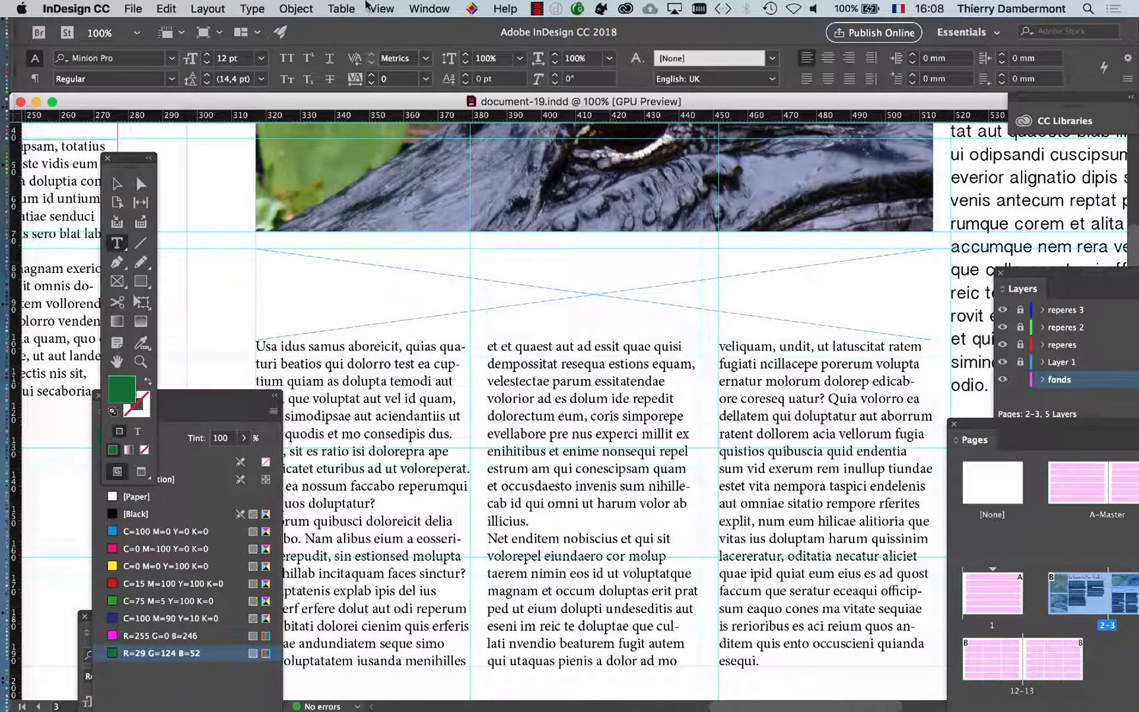
Lock the fonds layer, unlock Layer 1 and make Layer 1 the active layer
click(419, 8)
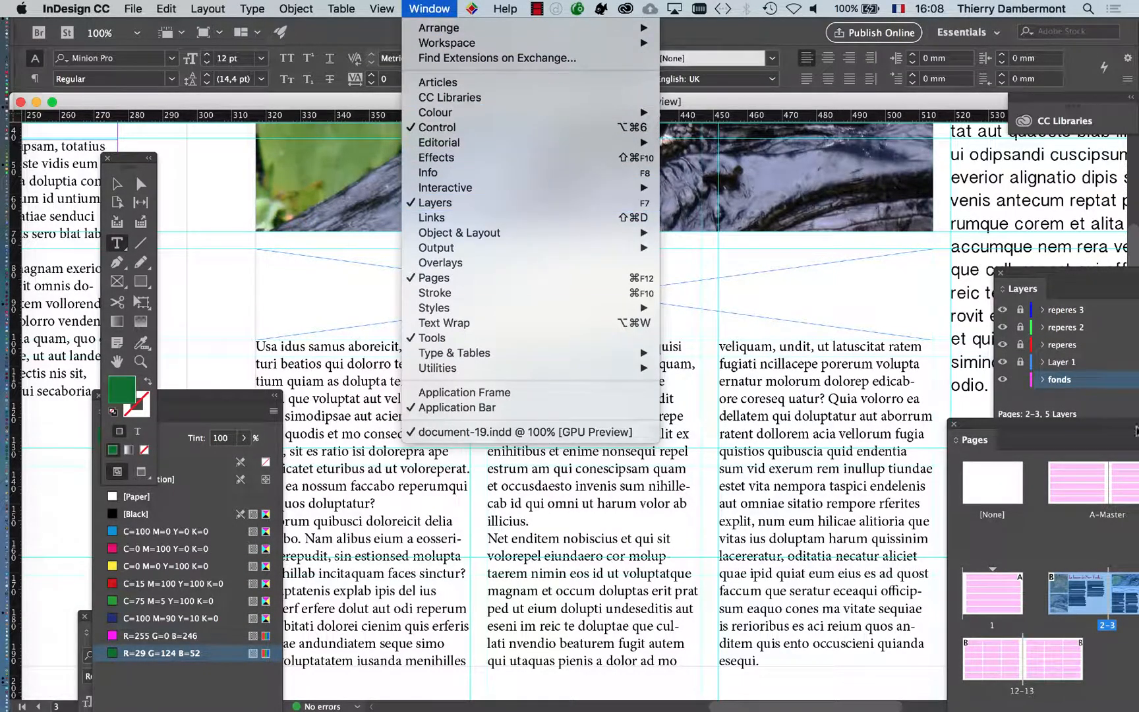
click(1062, 280)
drag(1062, 279, 589, 169)
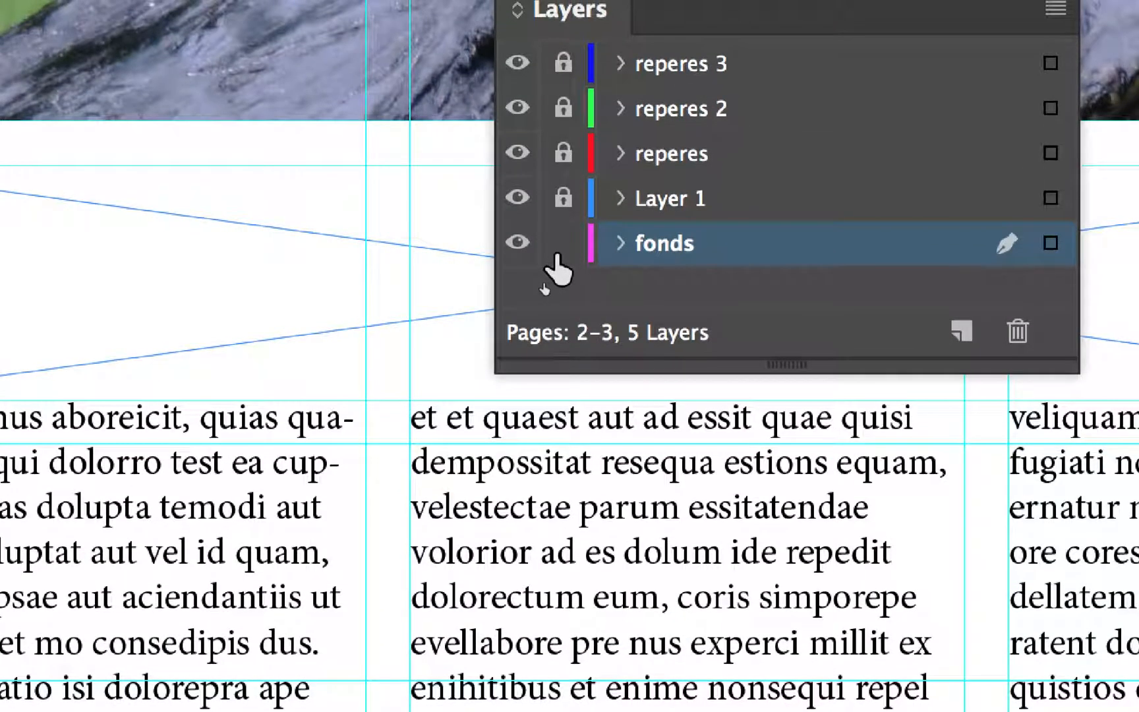
click(559, 254)
click(562, 197)
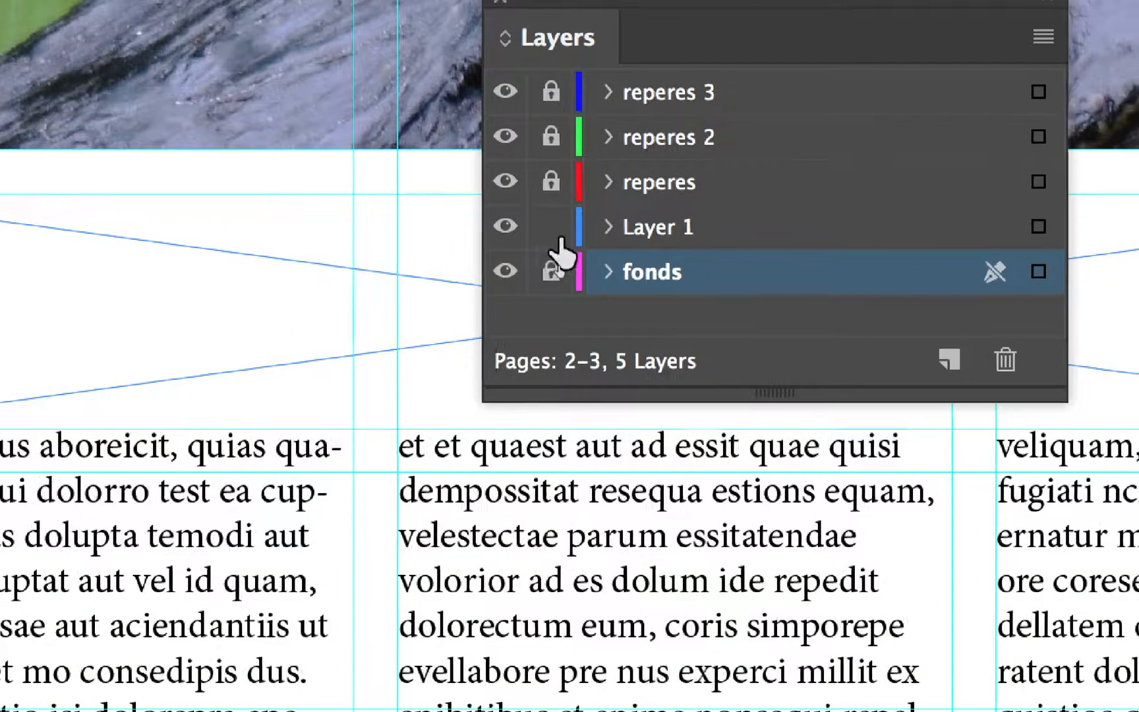
click(692, 201)
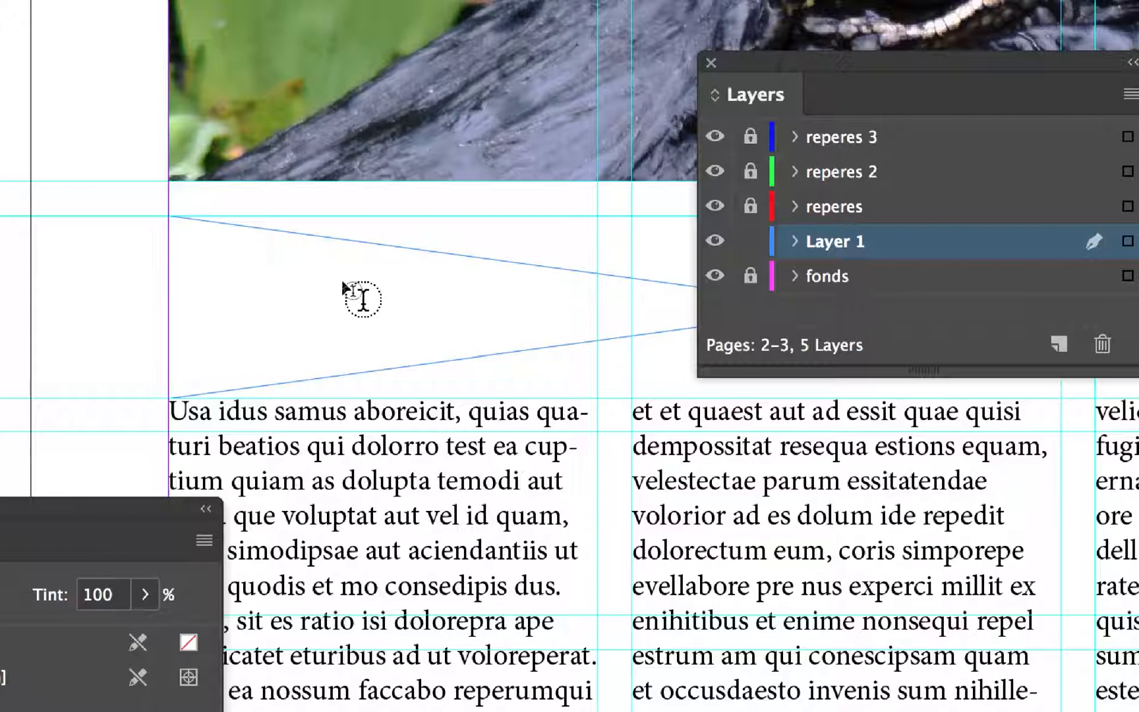
Fill the empty text frame between the photo and the three-column text with placeholder text
click(361, 297)
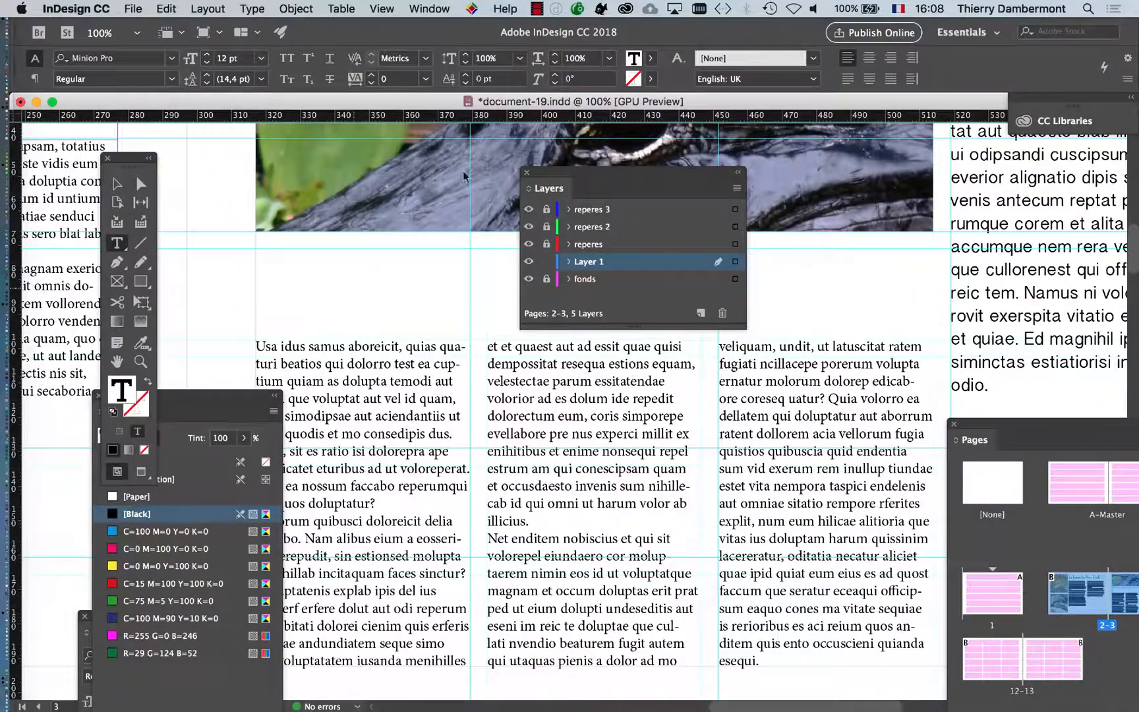
drag(551, 173, 706, 402)
right_click(341, 292)
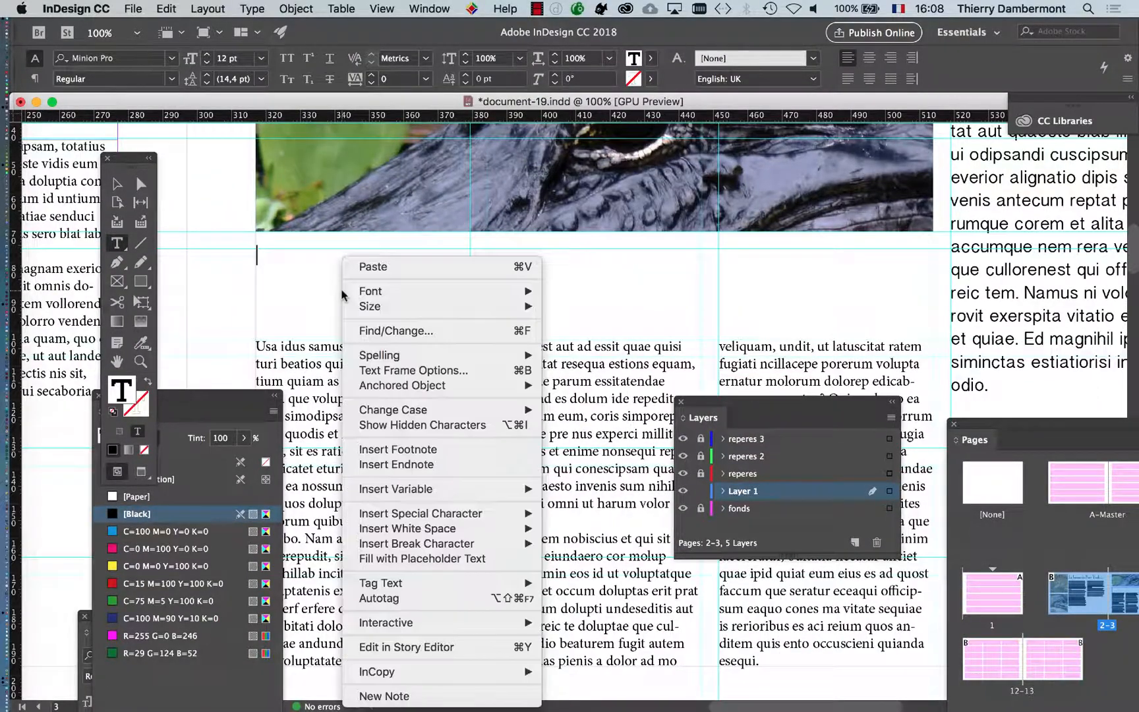
click(456, 558)
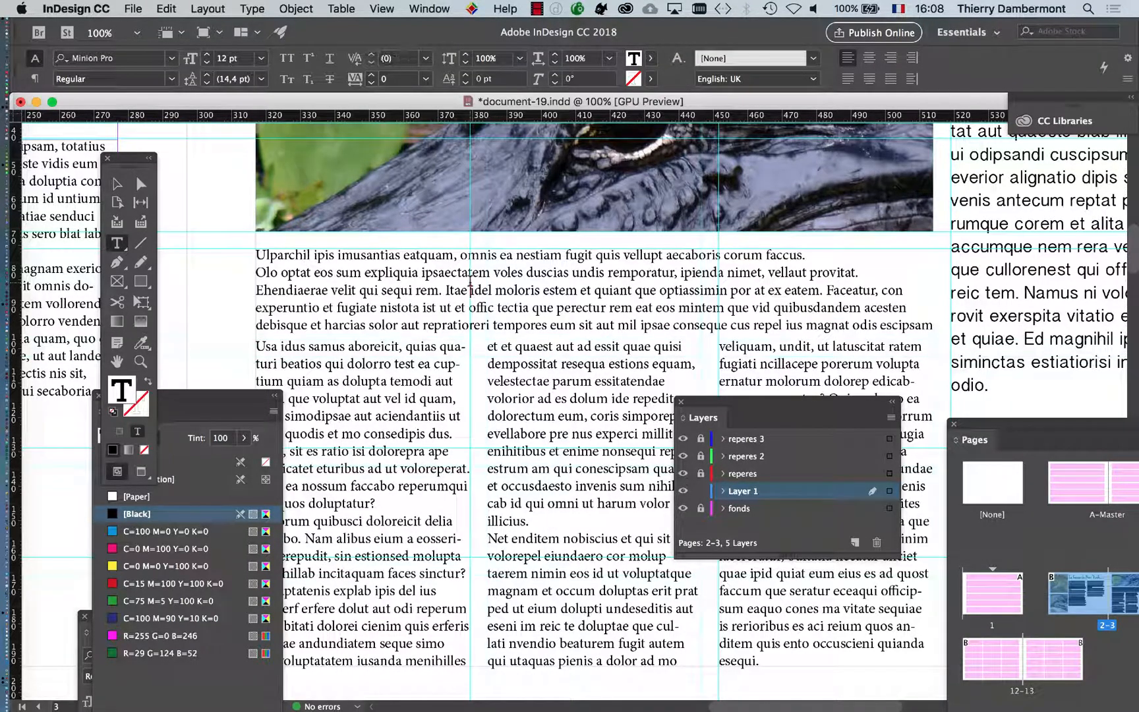
Select the intro text frame below the photo as an object and set its font style to Bold
key(Escape)
click(227, 246)
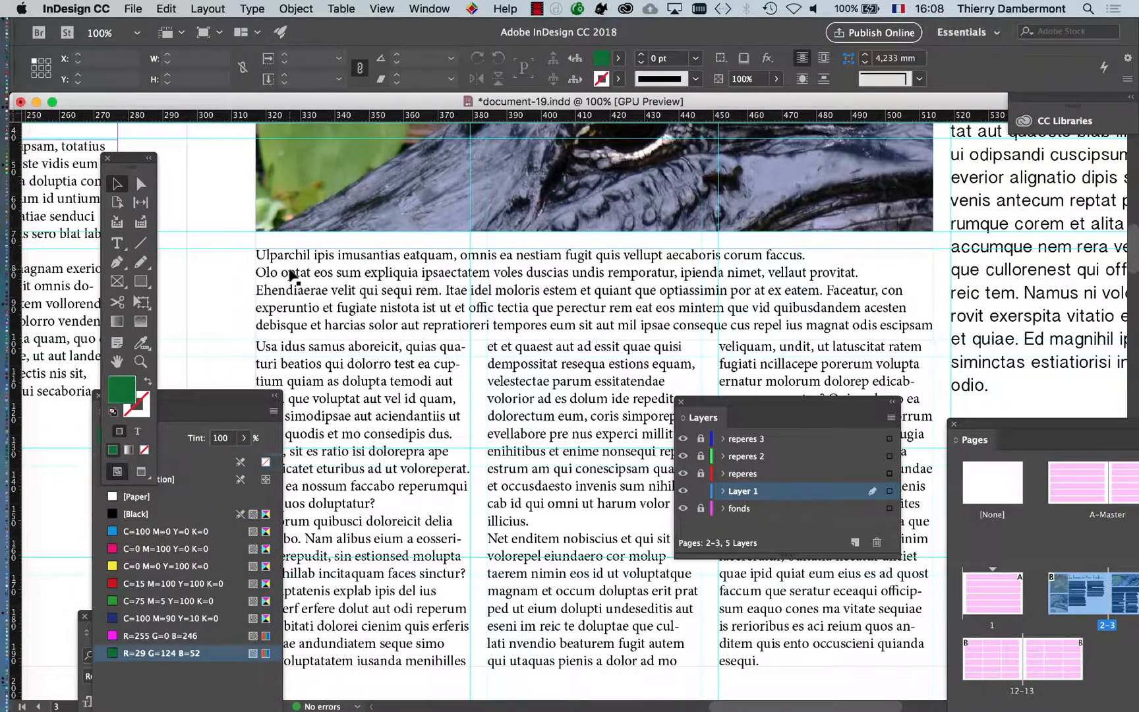
click(287, 271)
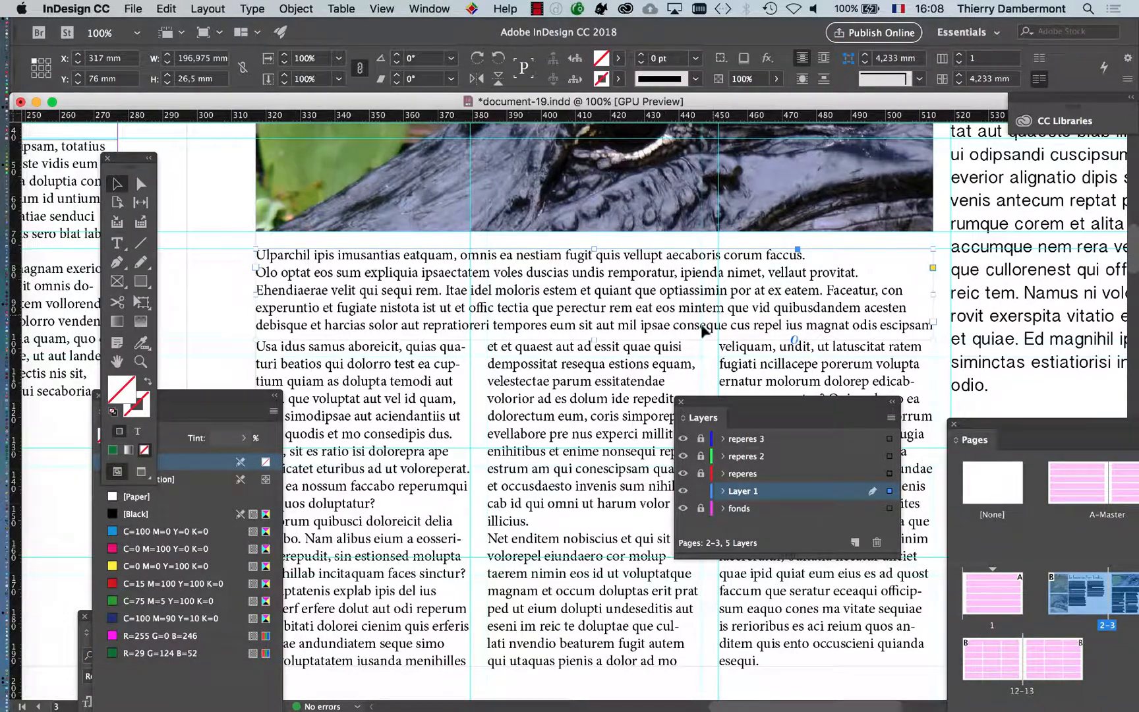
drag(227, 395, 471, 470)
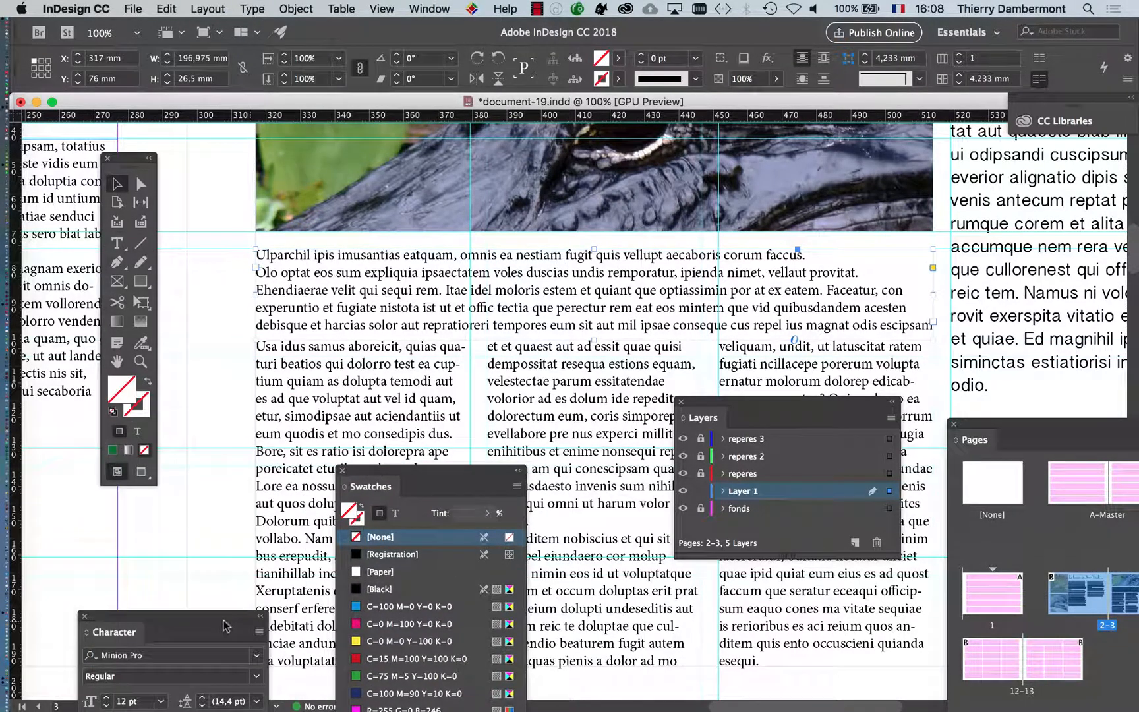
drag(226, 625, 192, 155)
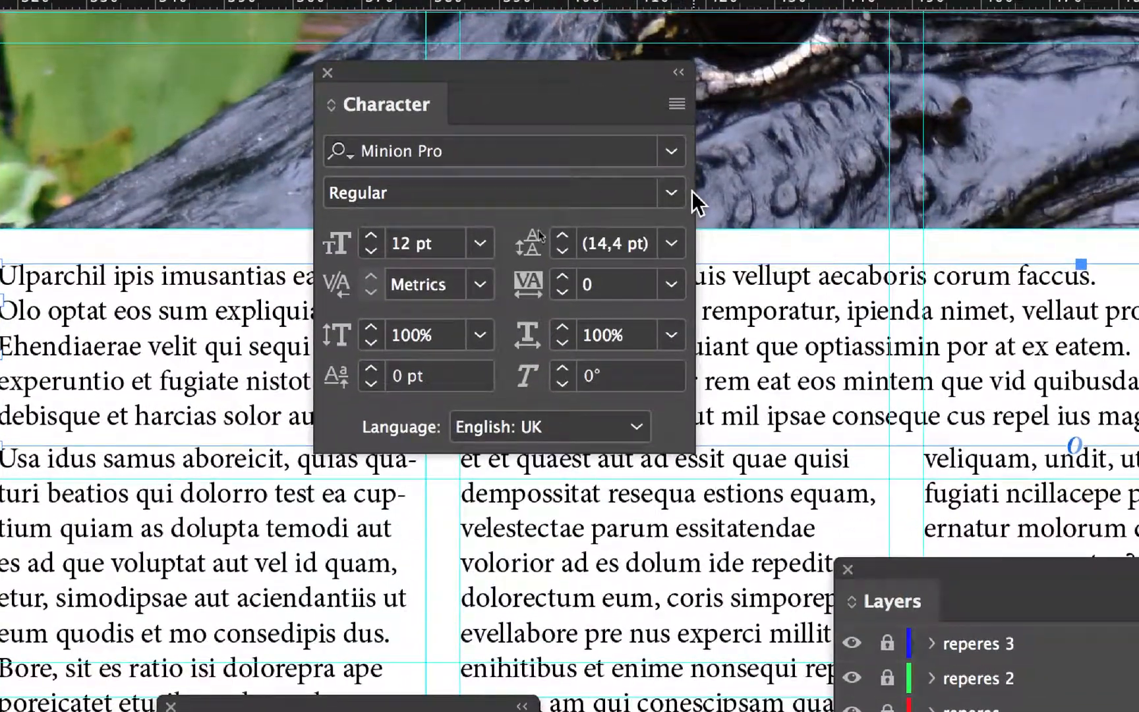
click(418, 193)
click(429, 194)
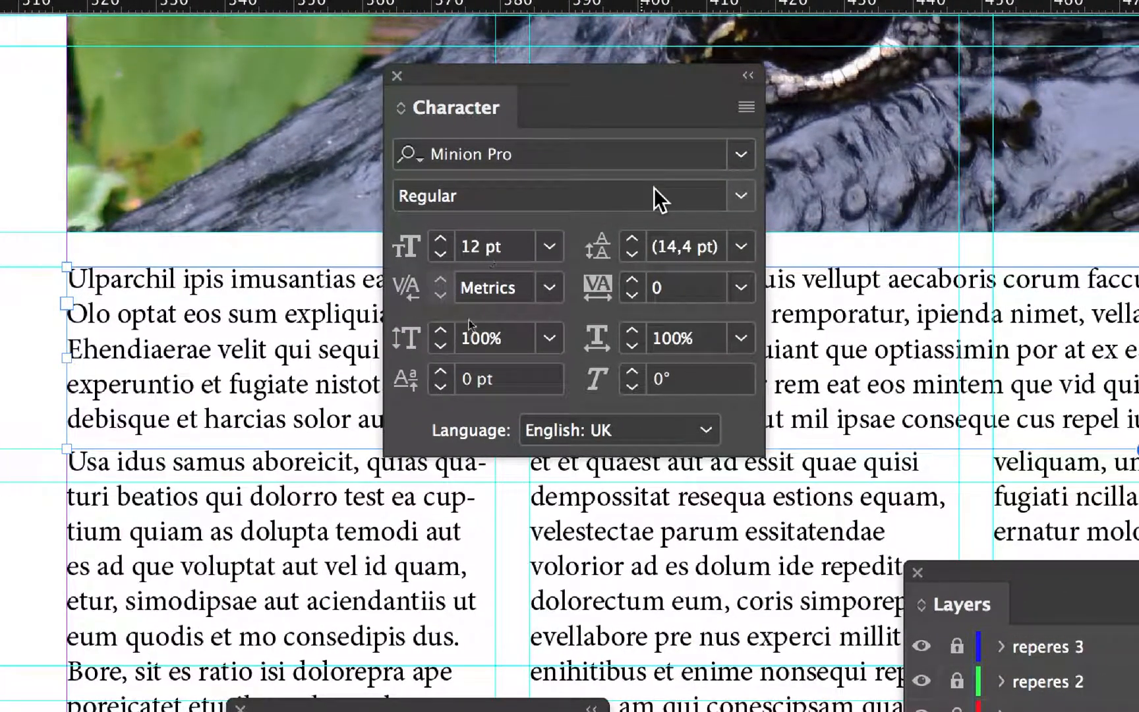
click(654, 188)
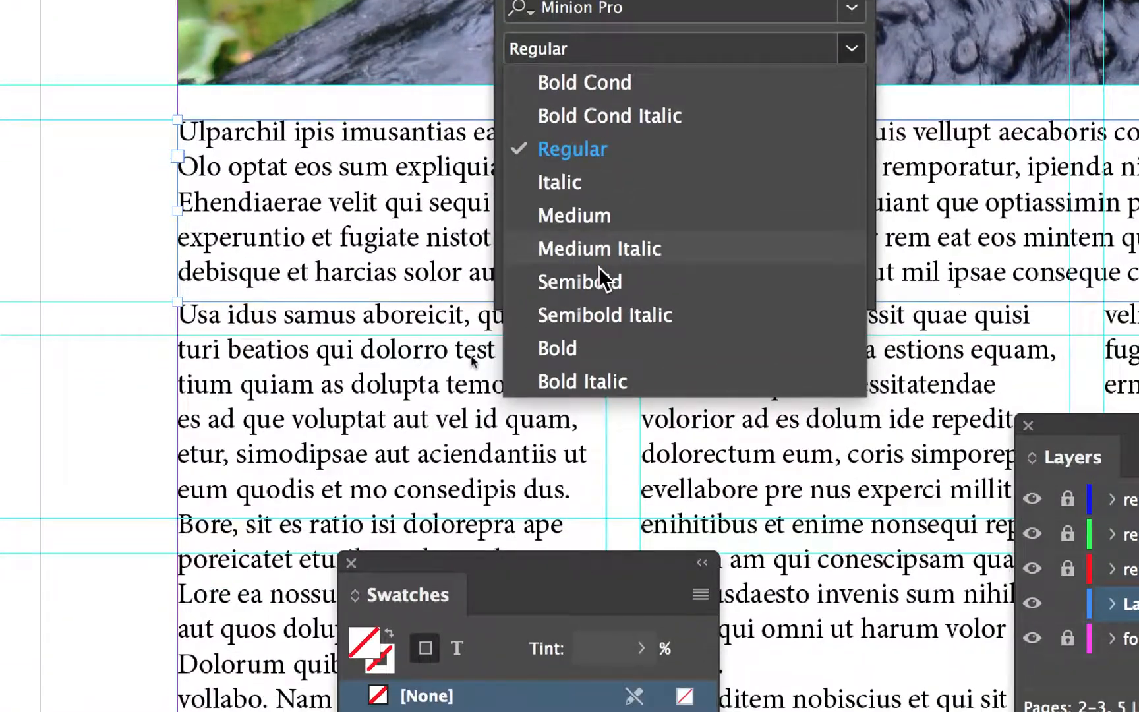
click(596, 348)
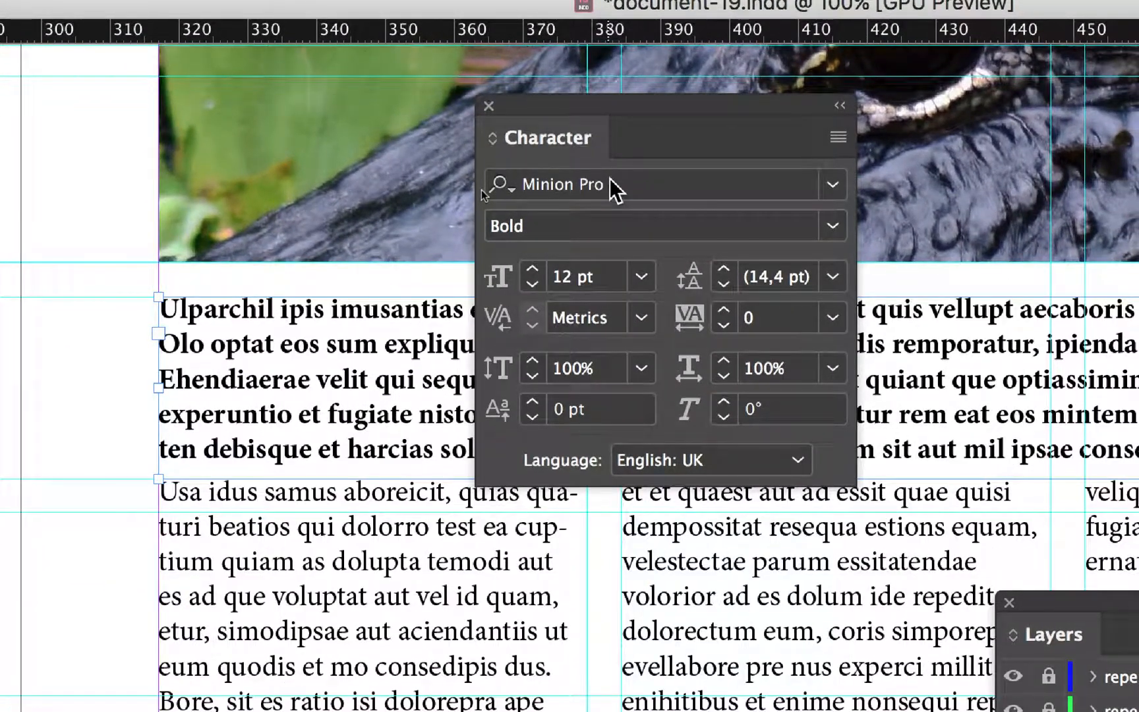
Change the intro text's font family to Myriad Pro and move the Character panel clear of the text
click(611, 180)
key(Down)
key(Down)
key(Down)
key(Down)
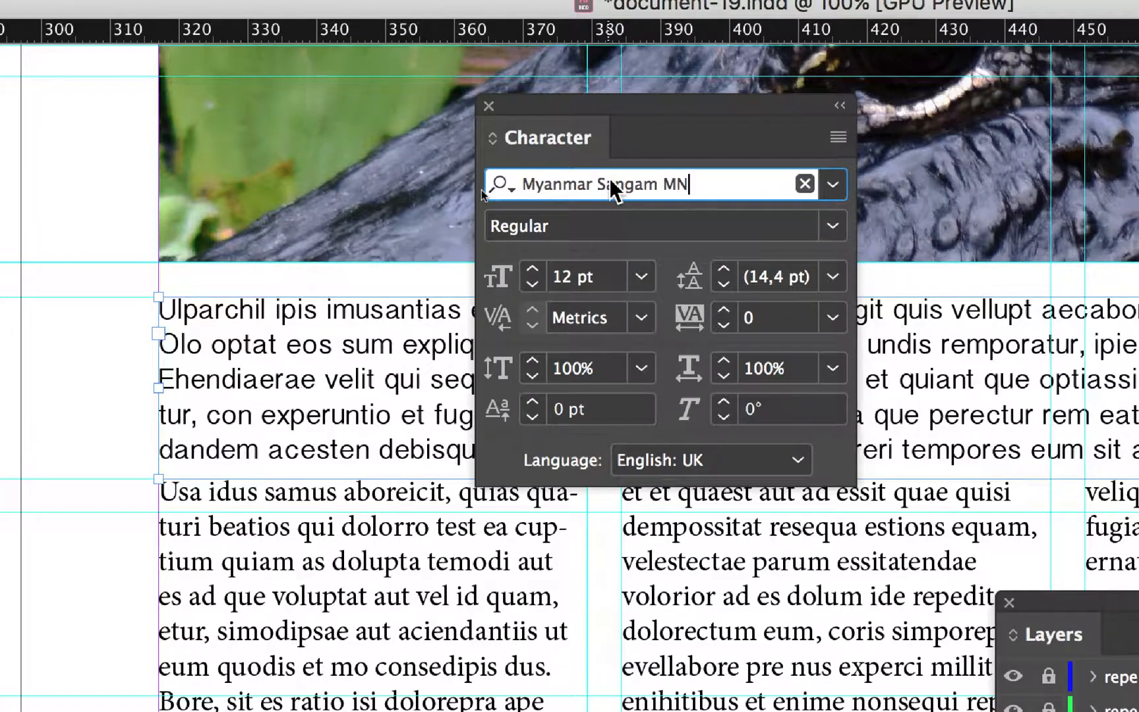
key(Down)
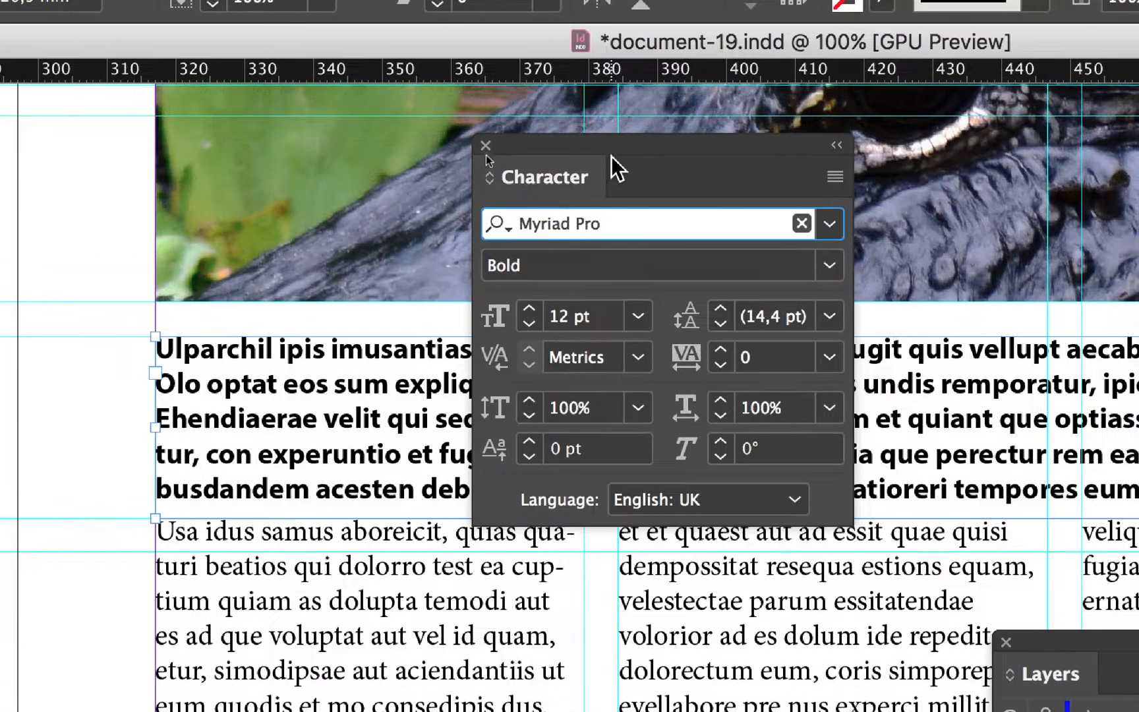
drag(625, 102, 793, 323)
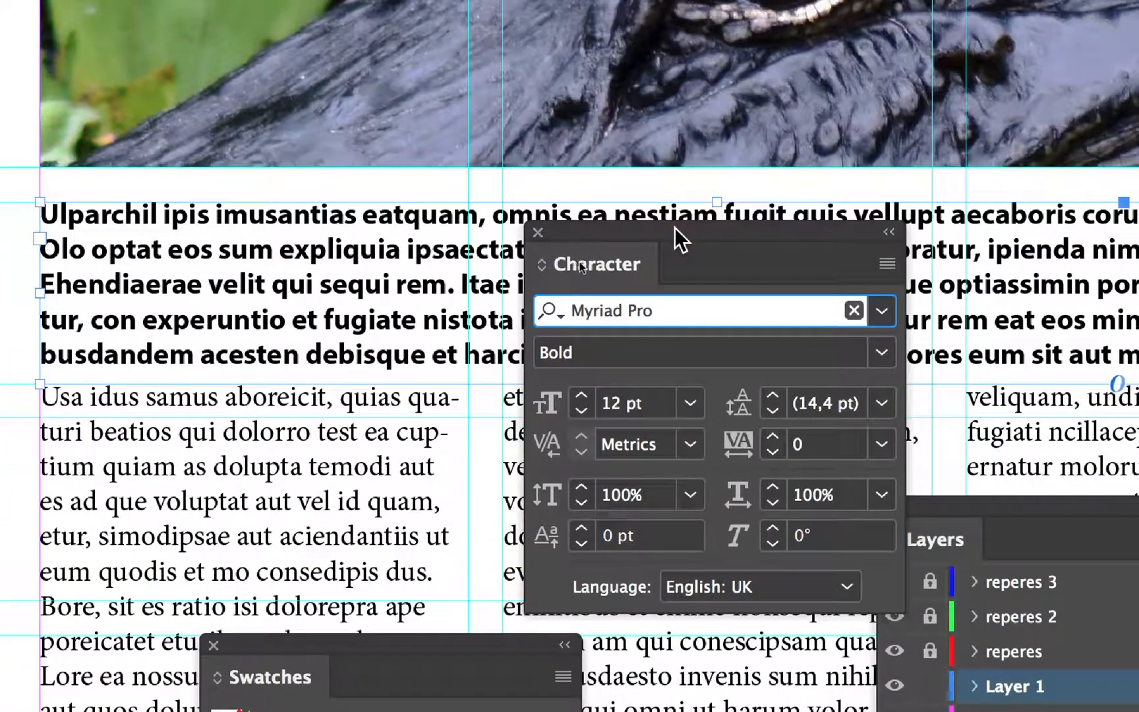
drag(674, 228, 699, 224)
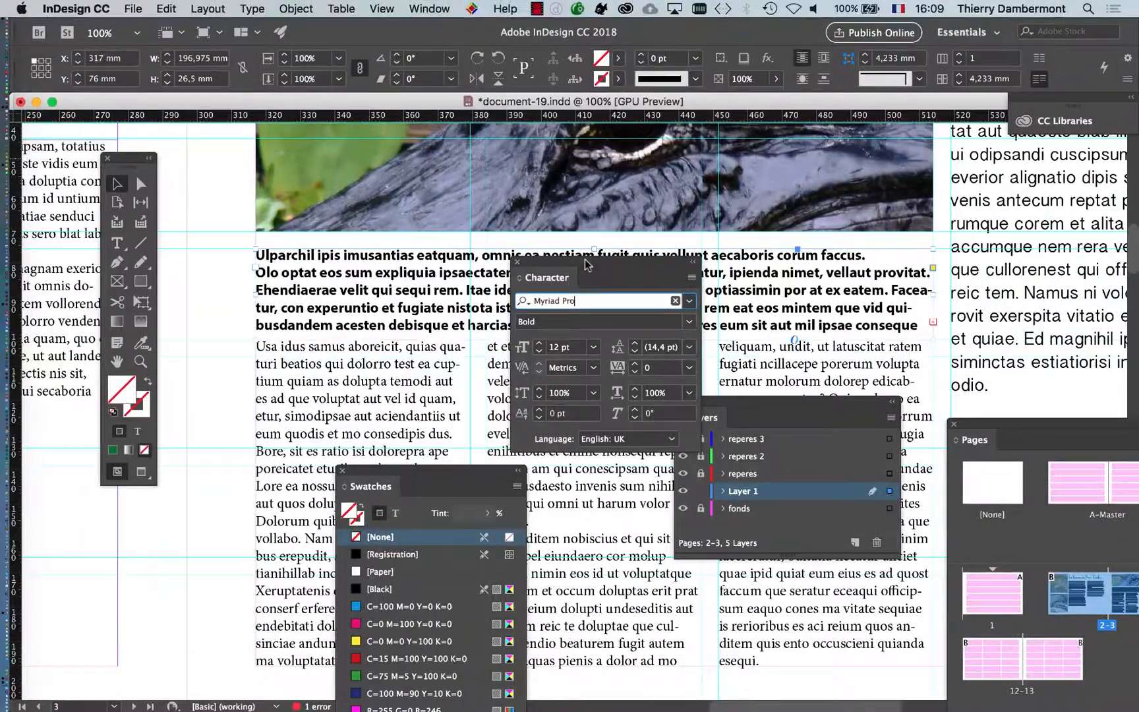
drag(586, 265, 172, 555)
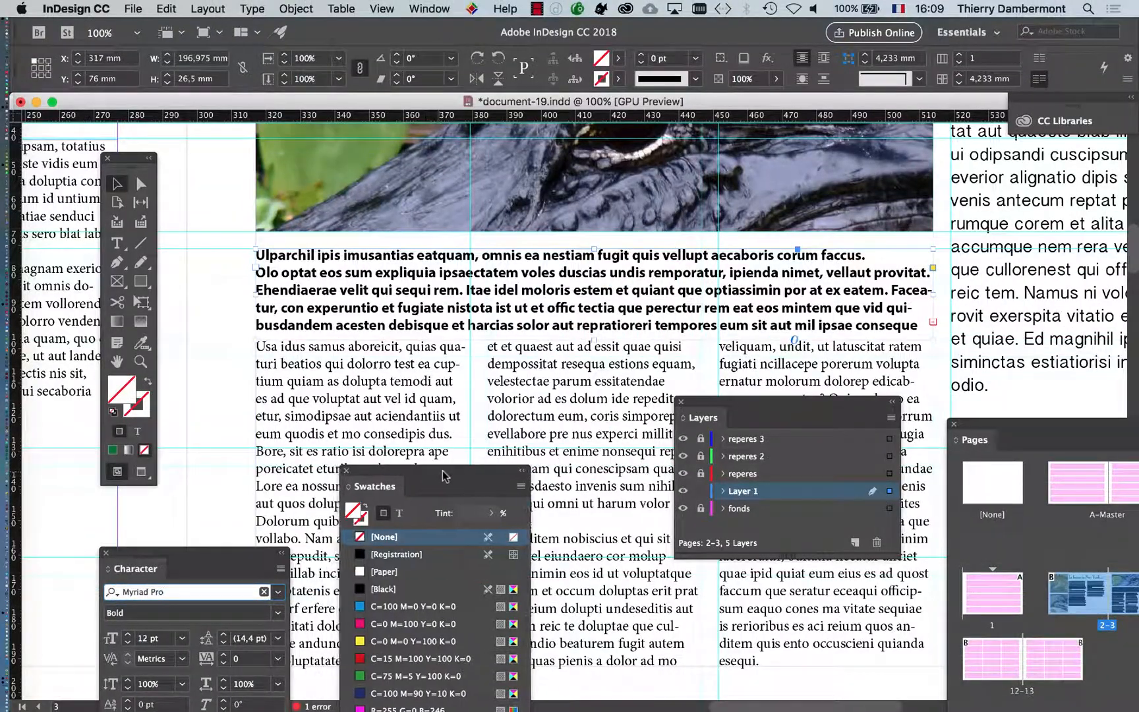
Fill the intro text frame's background with C=100 M=90 Y=10 K=0, and reset the frame's fill to None
drag(427, 477, 947, 145)
click(918, 362)
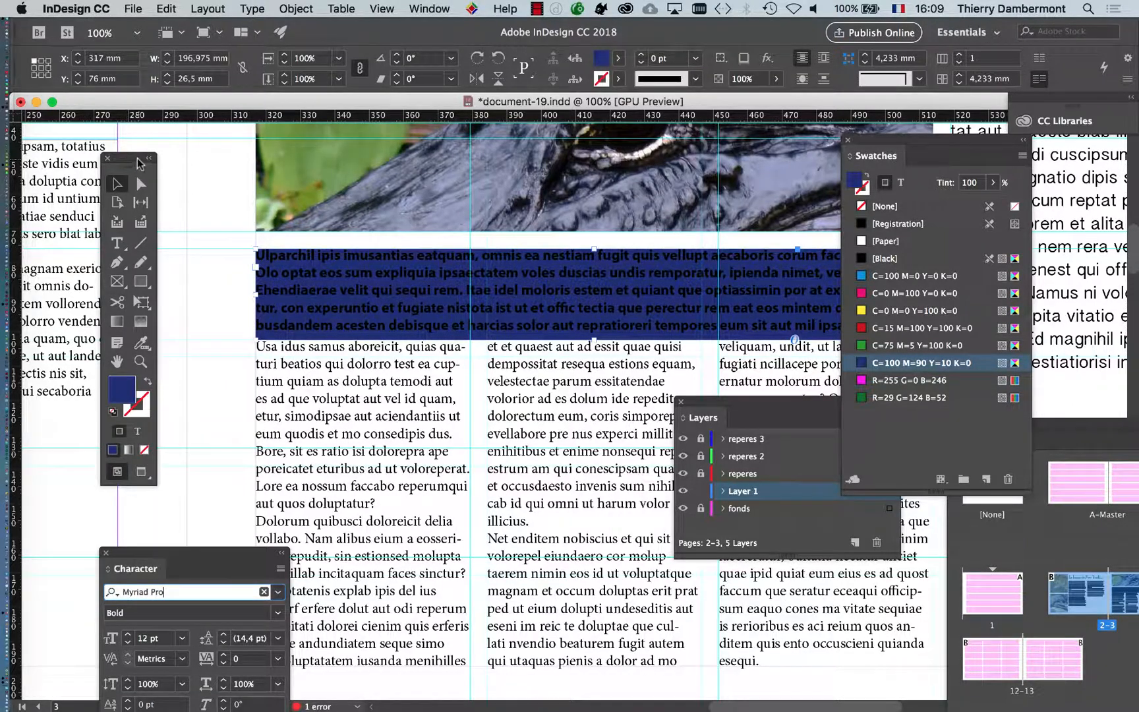
drag(138, 163, 522, 158)
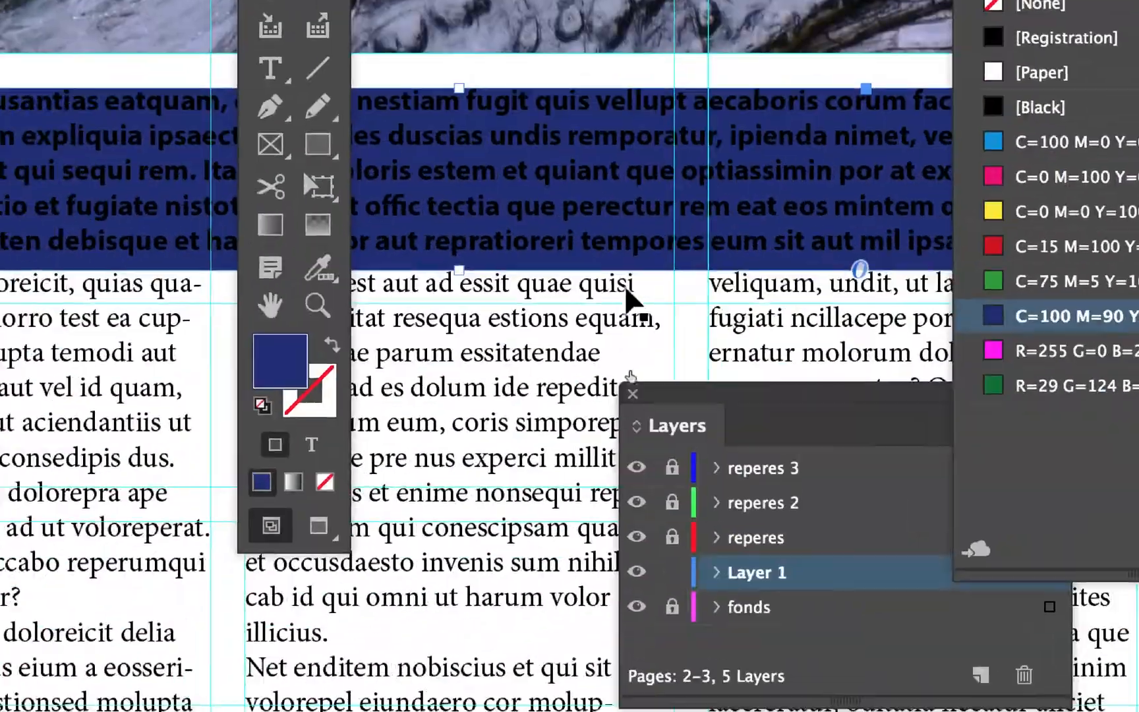
click(325, 481)
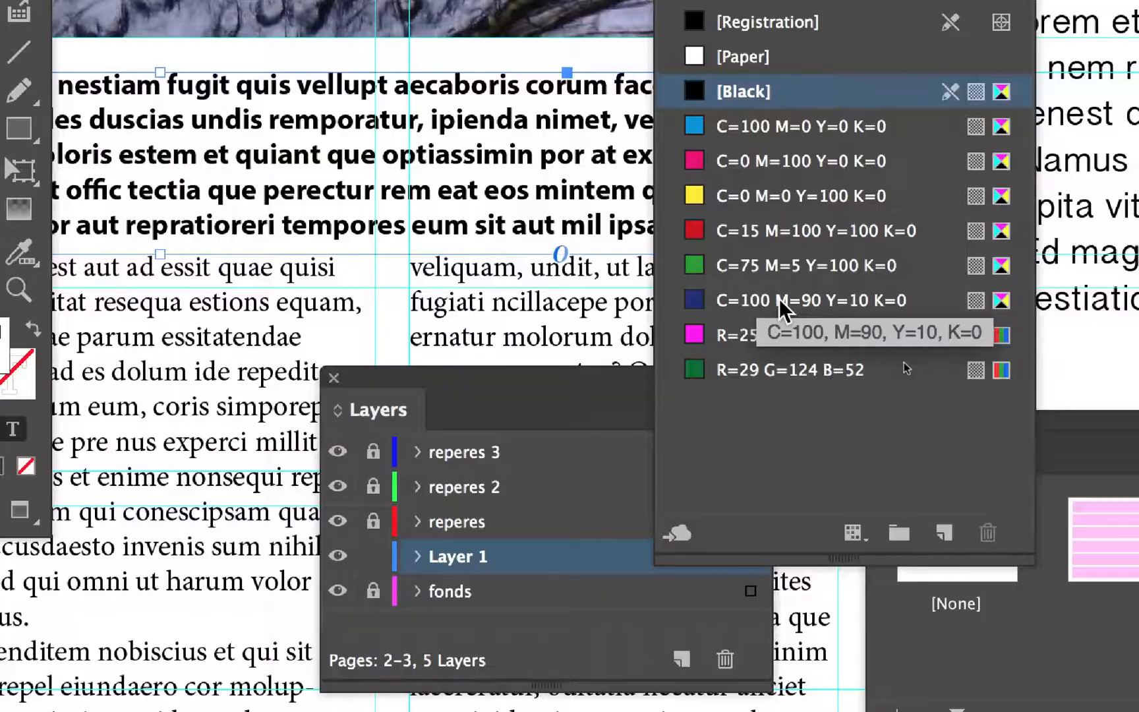
Colour the intro frame's text, not its background, with C=100 M=90 Y=10 K=0 at a 76% tint
click(780, 315)
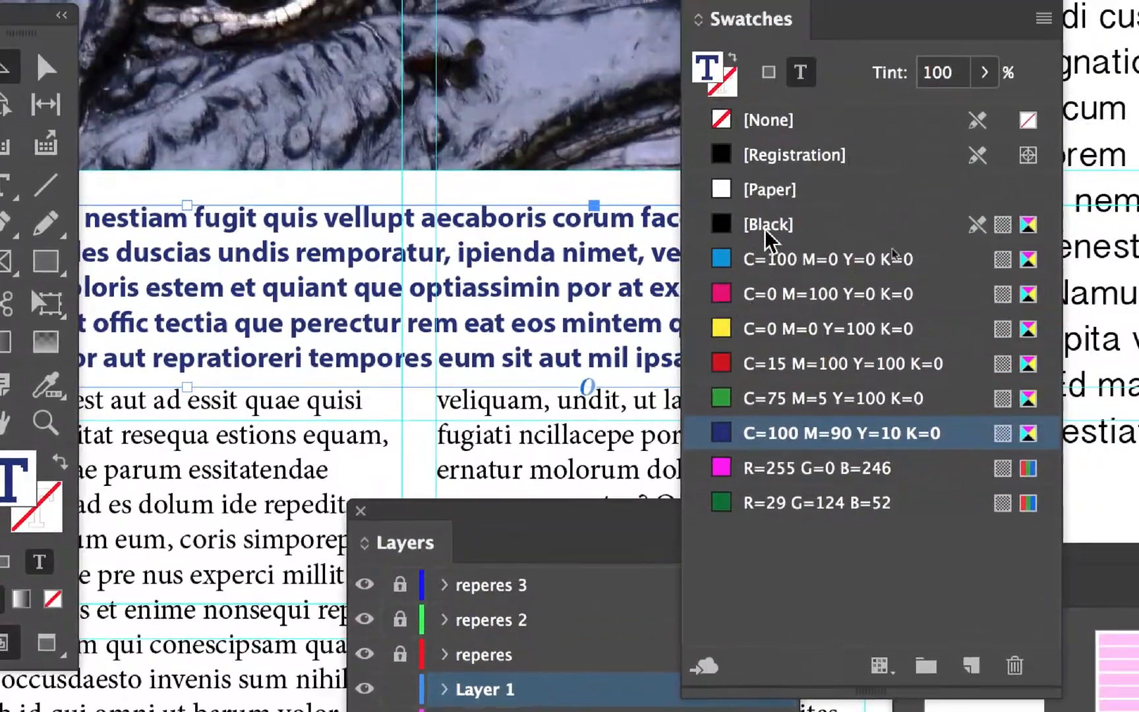
click(980, 74)
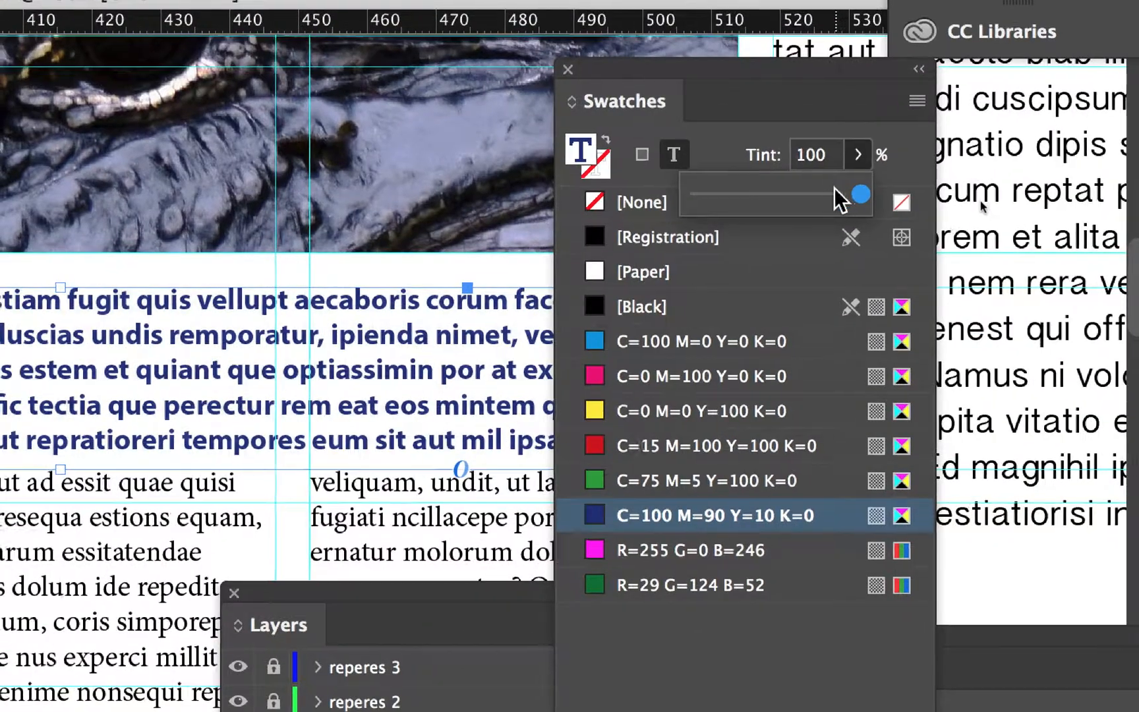
click(956, 111)
drag(832, 189, 827, 191)
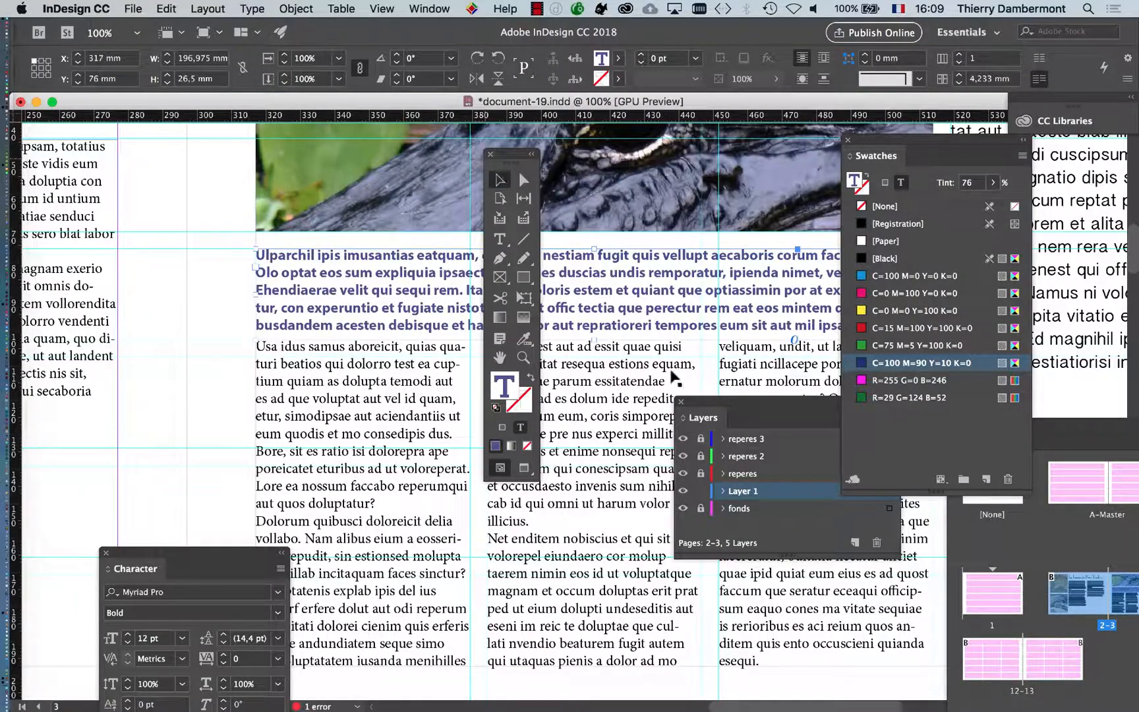
Close the Tools, Layers and Swatches panels and deselect the intro text frame
click(490, 155)
click(680, 402)
click(848, 140)
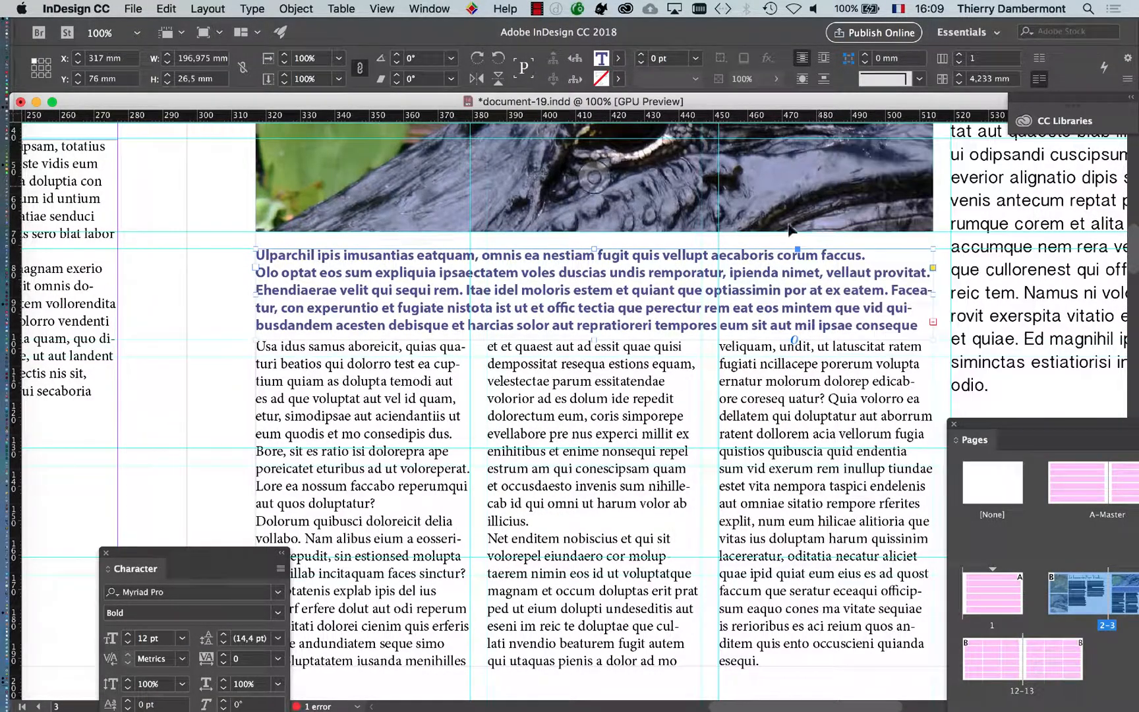
click(232, 360)
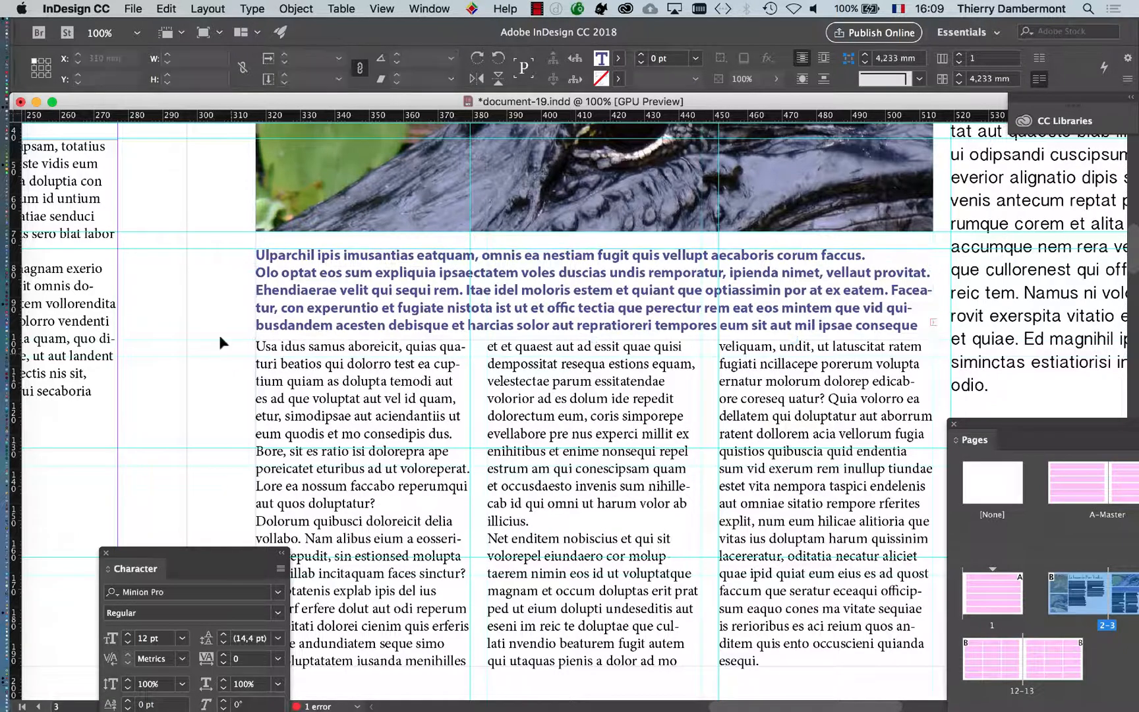
key(super+Tab)
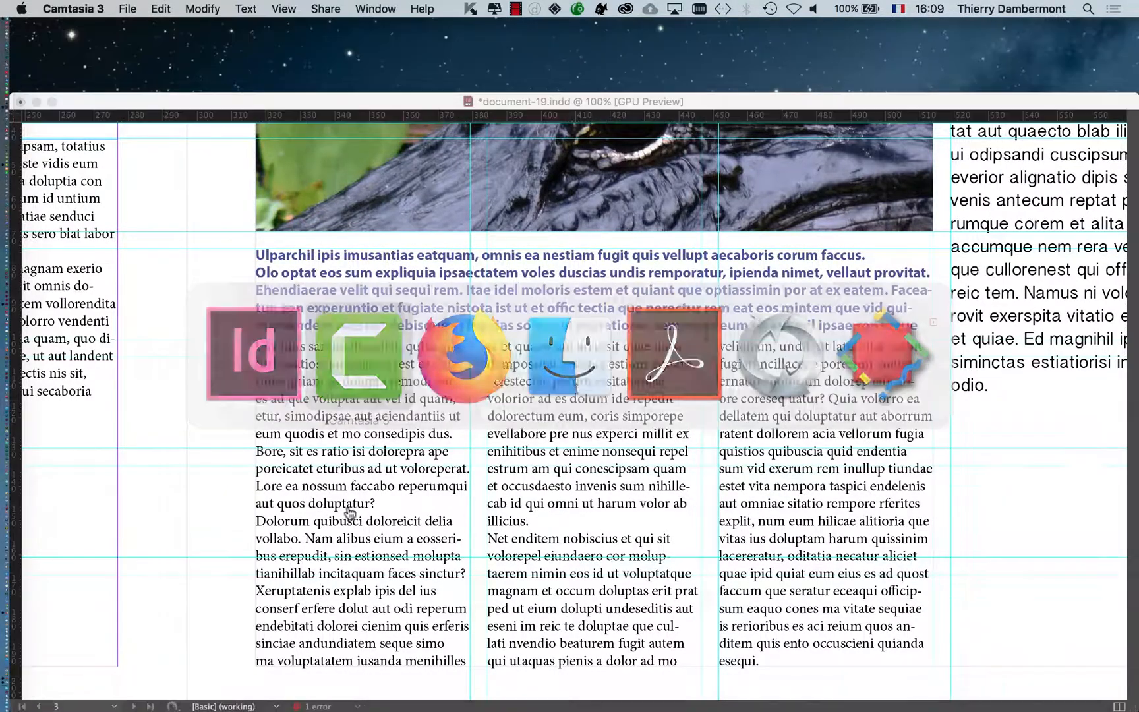
click(359, 486)
Show the Tools panel again and place it in the empty margin beside the intro text
click(425, 8)
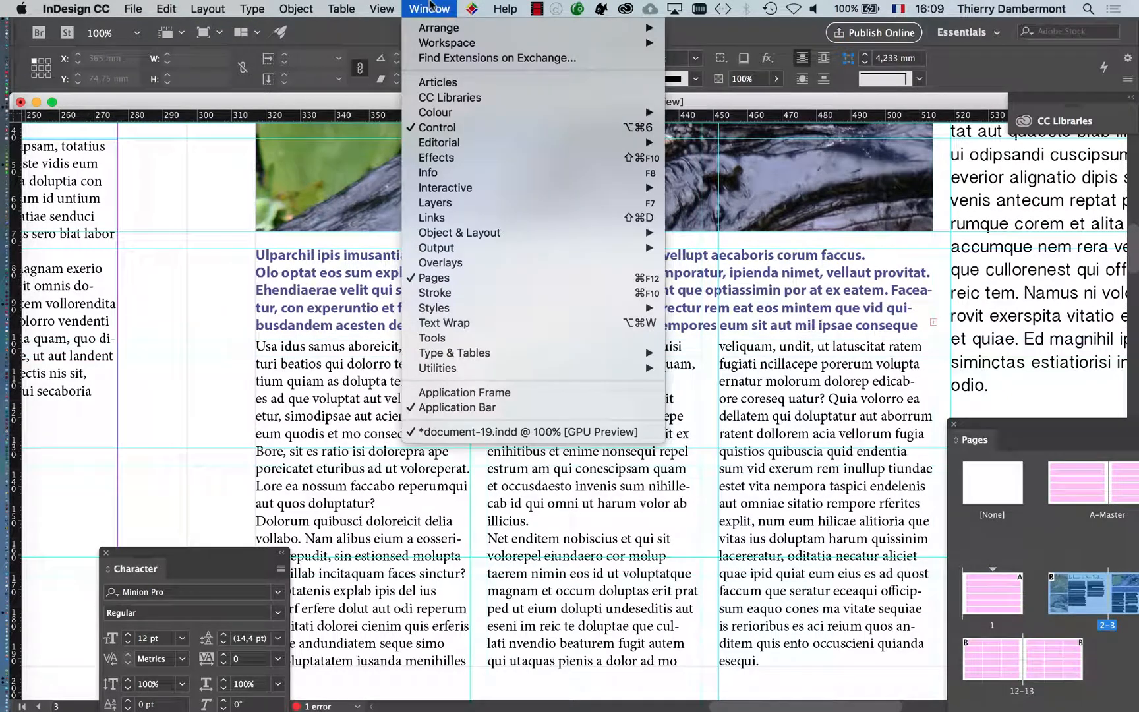
mouse_move(489, 247)
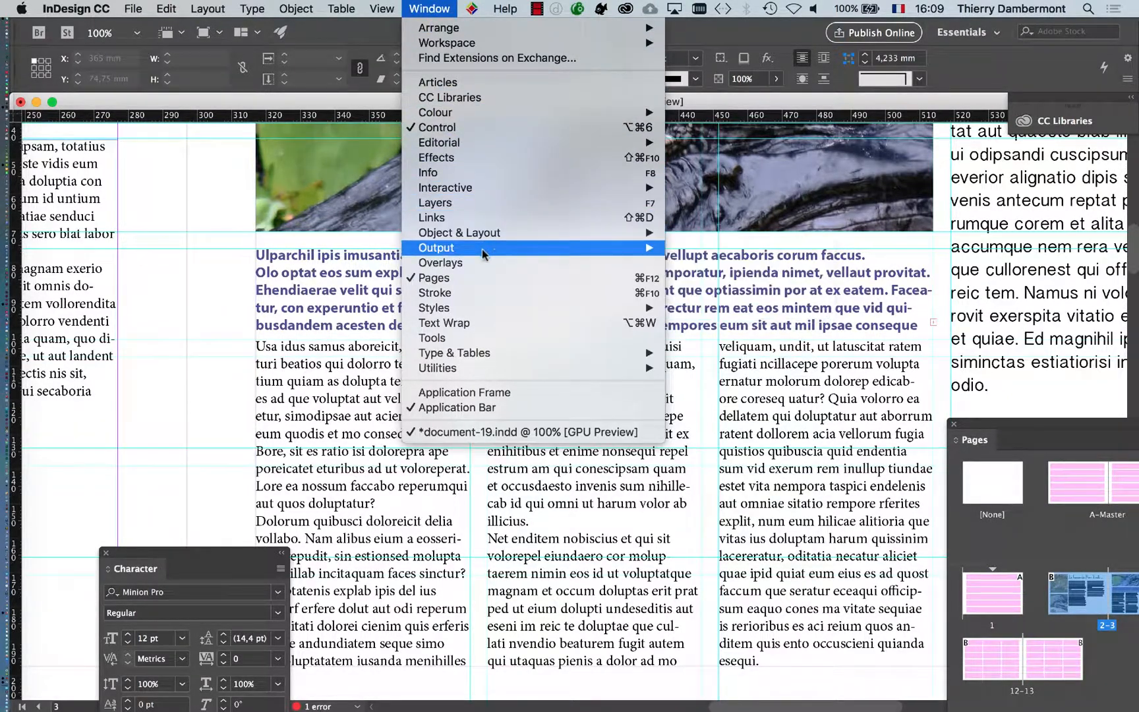
click(490, 337)
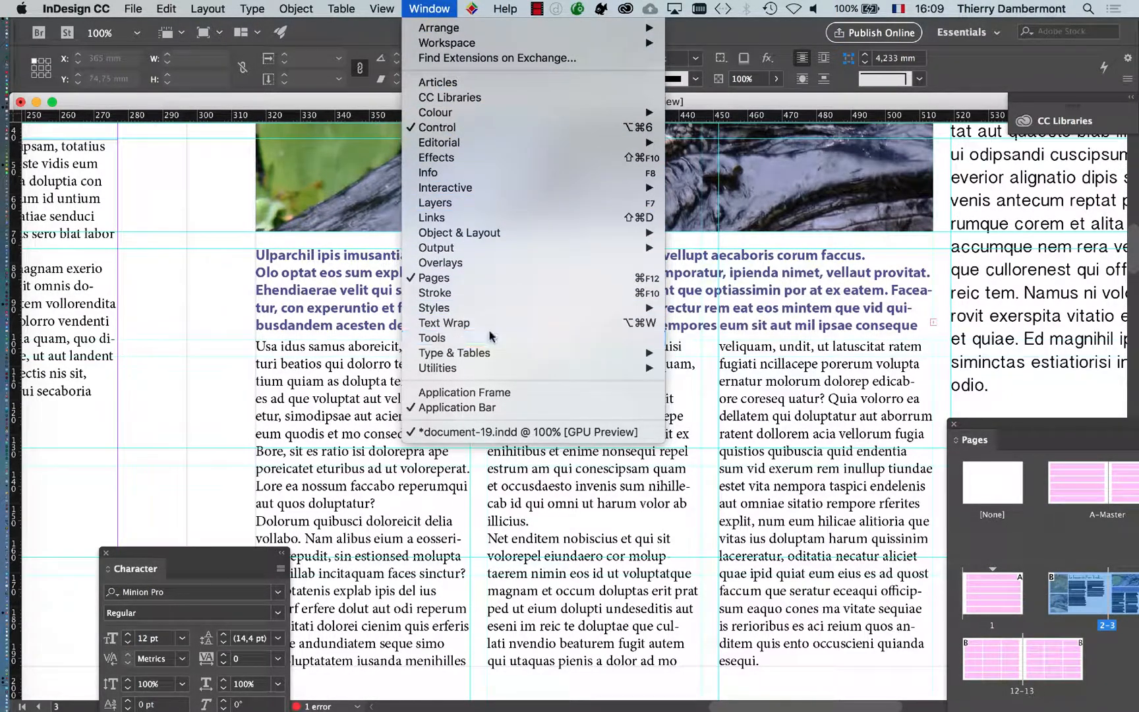
drag(452, 160, 211, 152)
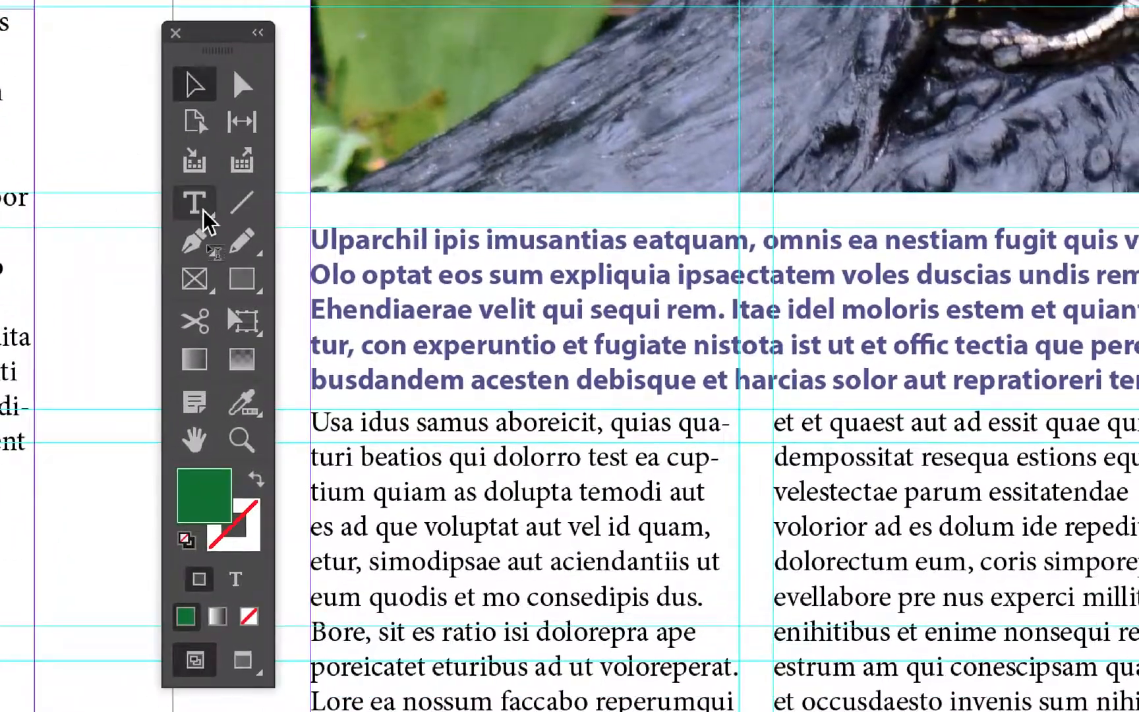
End the intro text with a period after "tectia" and delete all the text that follows it, including the overset part
click(204, 210)
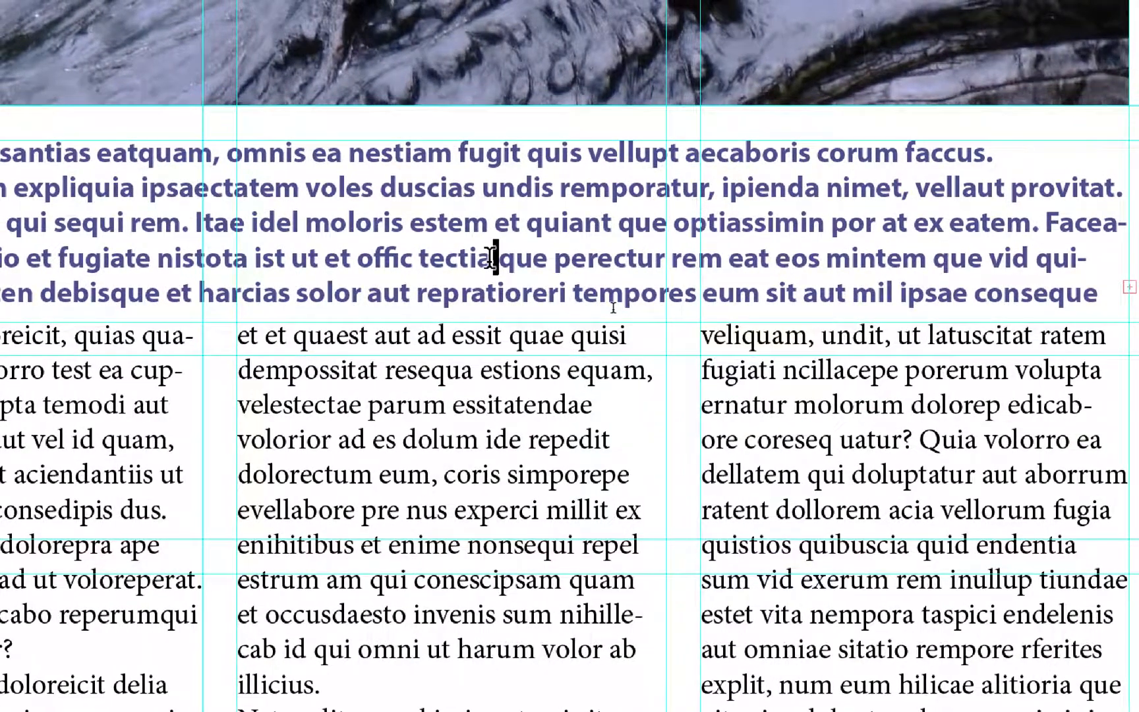
text(.)
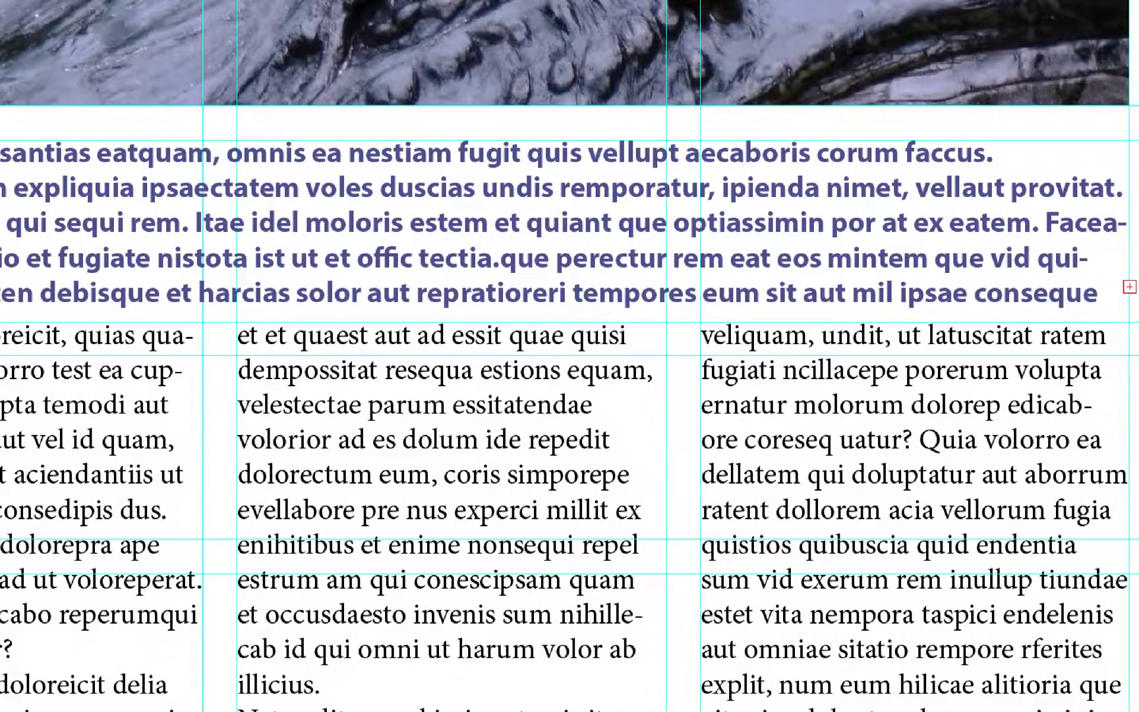
key(ctrl+shift+End)
key(BackSpace)
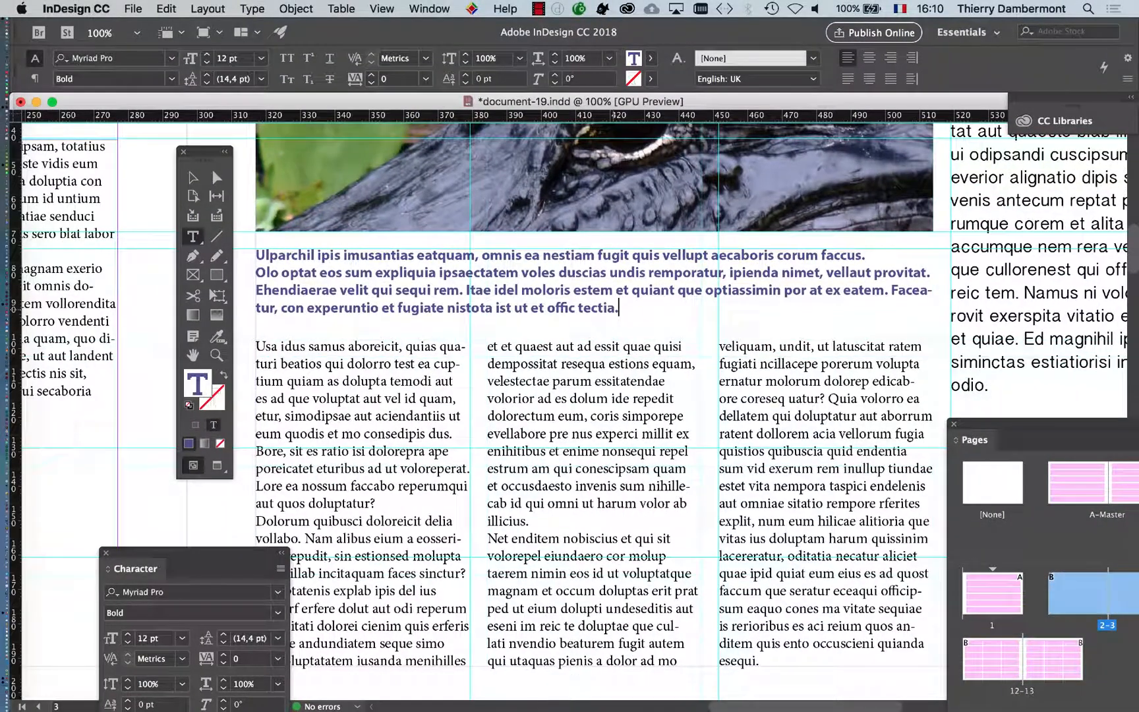
Leave text editing in the intro frame, deselect everything and display the spread in Preview mode
key(Escape)
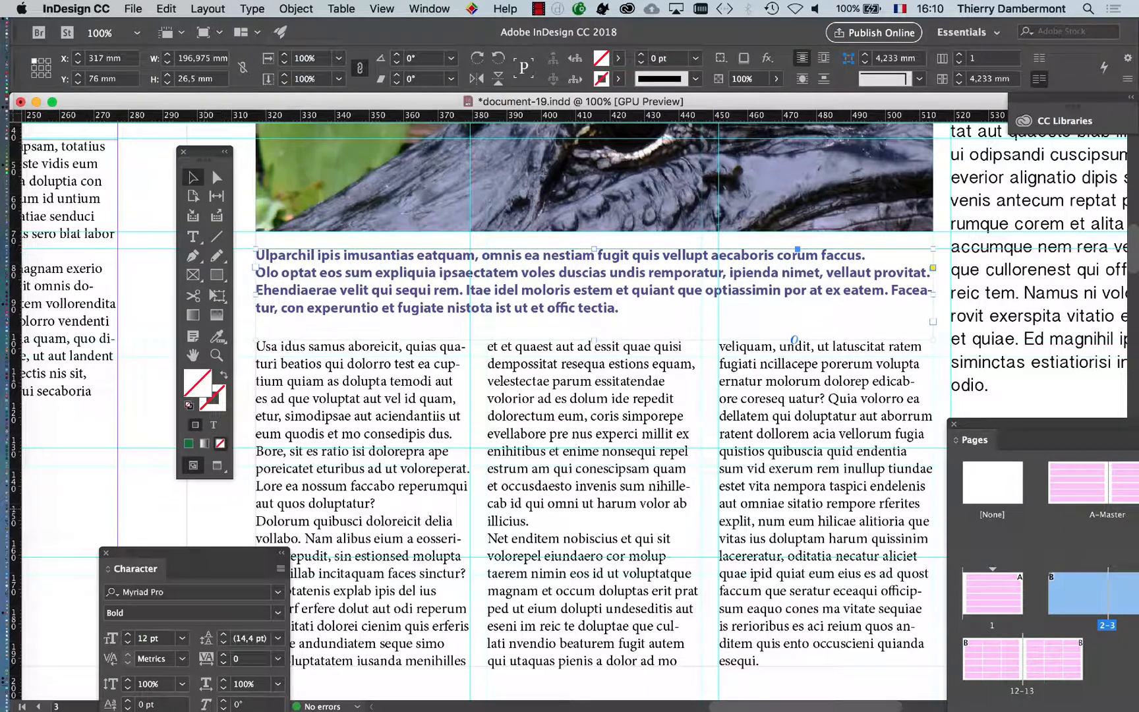
key(w)
key(super+shift+a)
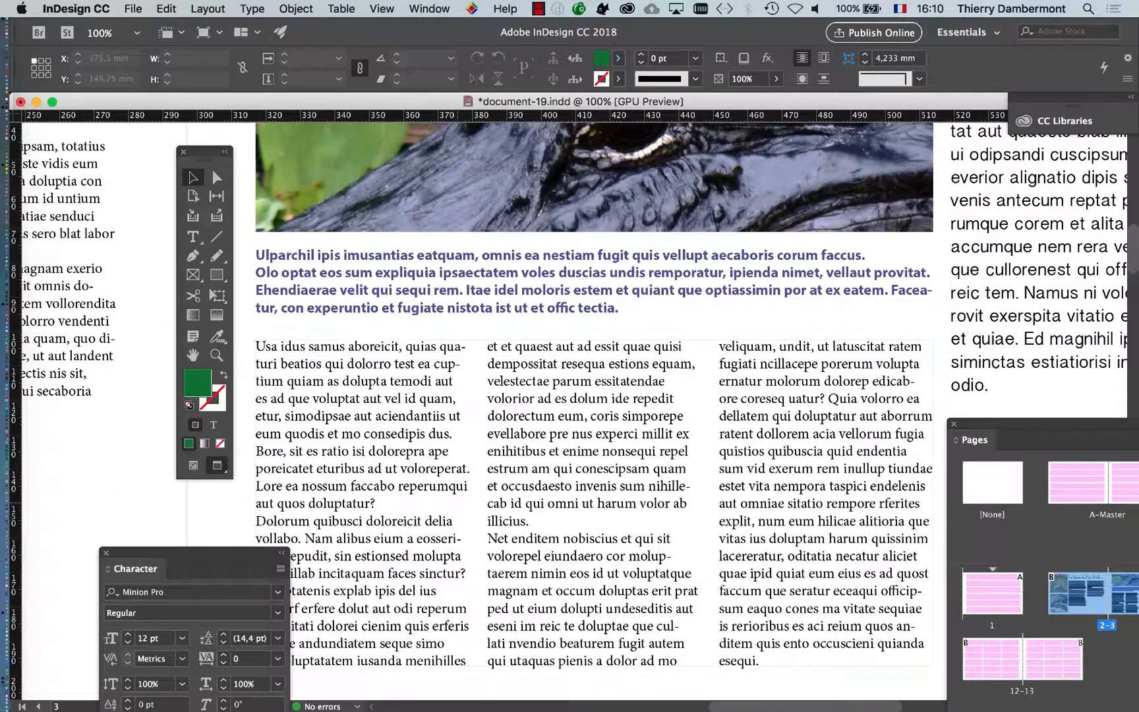
key(super+minus)
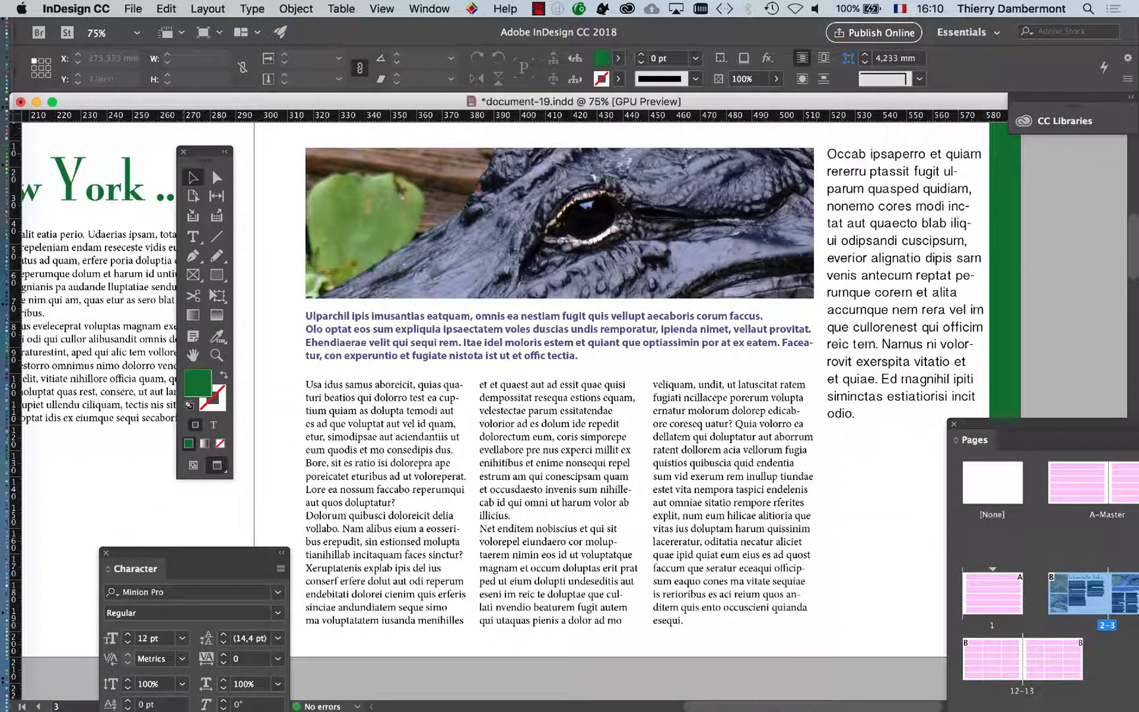
Close the Tools panel and shift the Pages panel out of the way to show the finished spread at 50%
click(183, 152)
drag(1000, 425, 1098, 441)
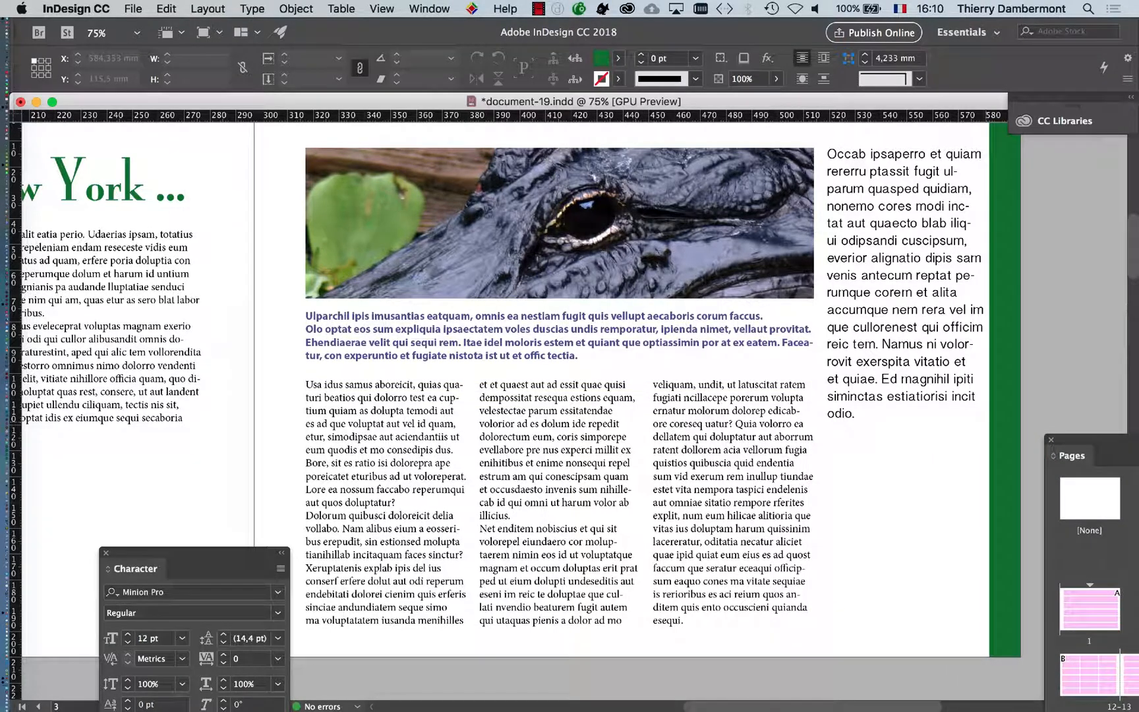
drag(215, 525, 350, 480)
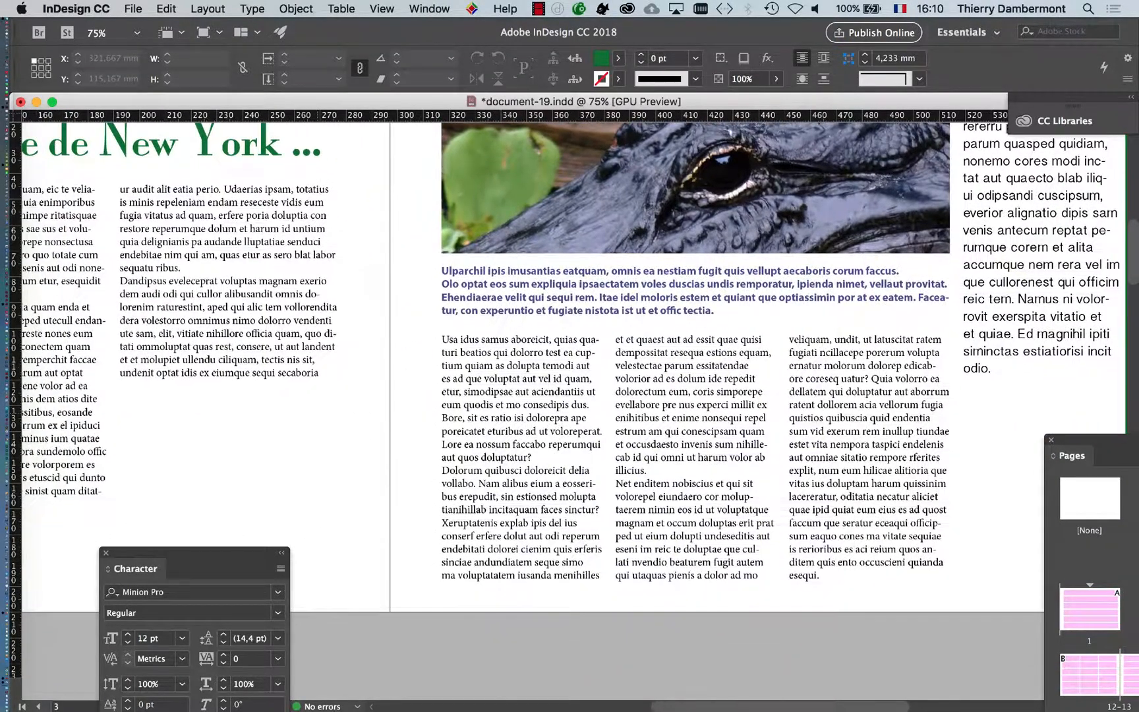
key(super+minus)
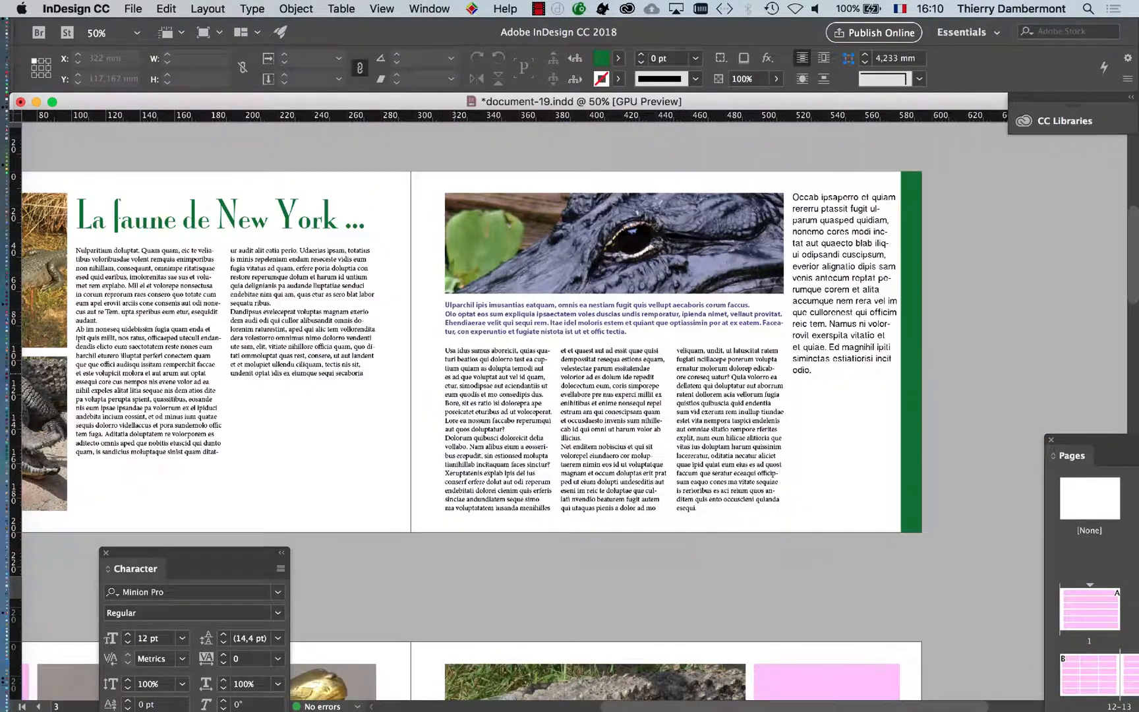
drag(376, 383, 452, 375)
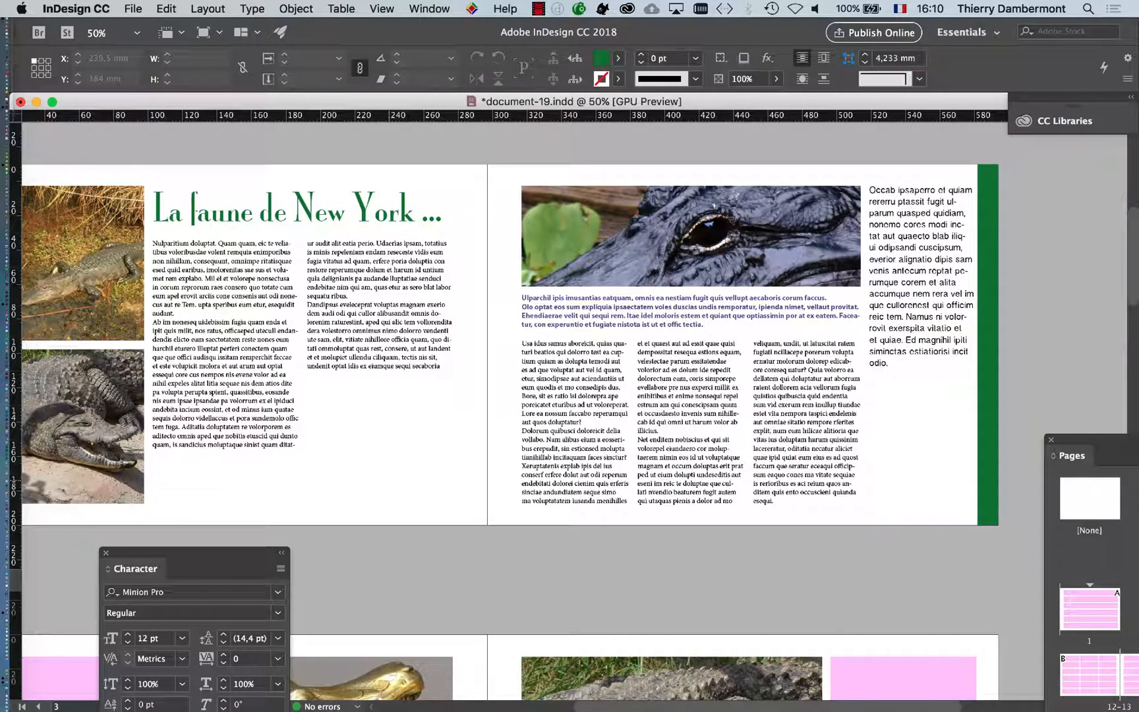
Examine the title, column, three-column body and side text frames of the spread one by one, and deselect them
click(364, 211)
click(351, 287)
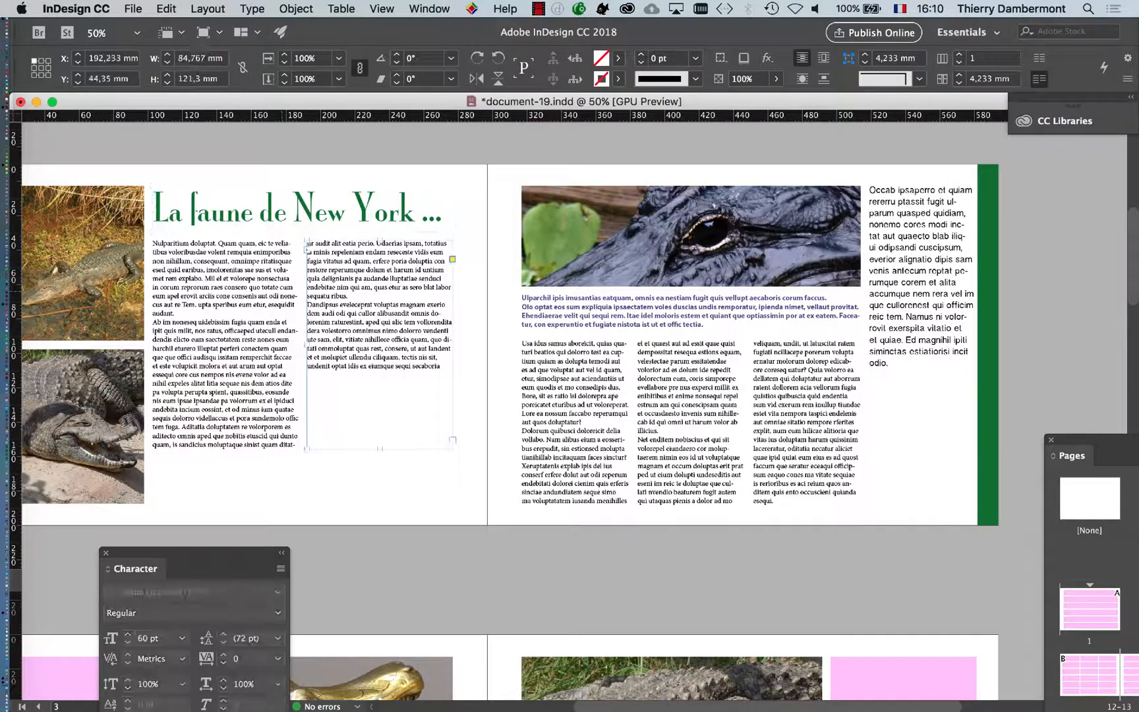
click(236, 222)
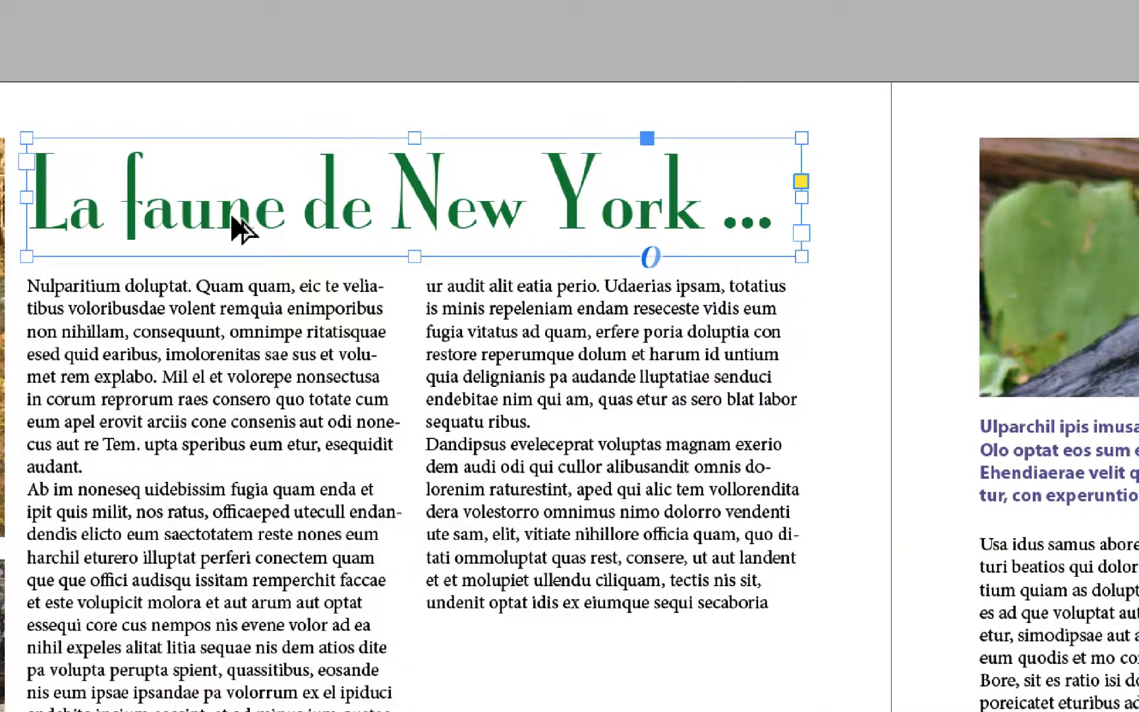
click(454, 427)
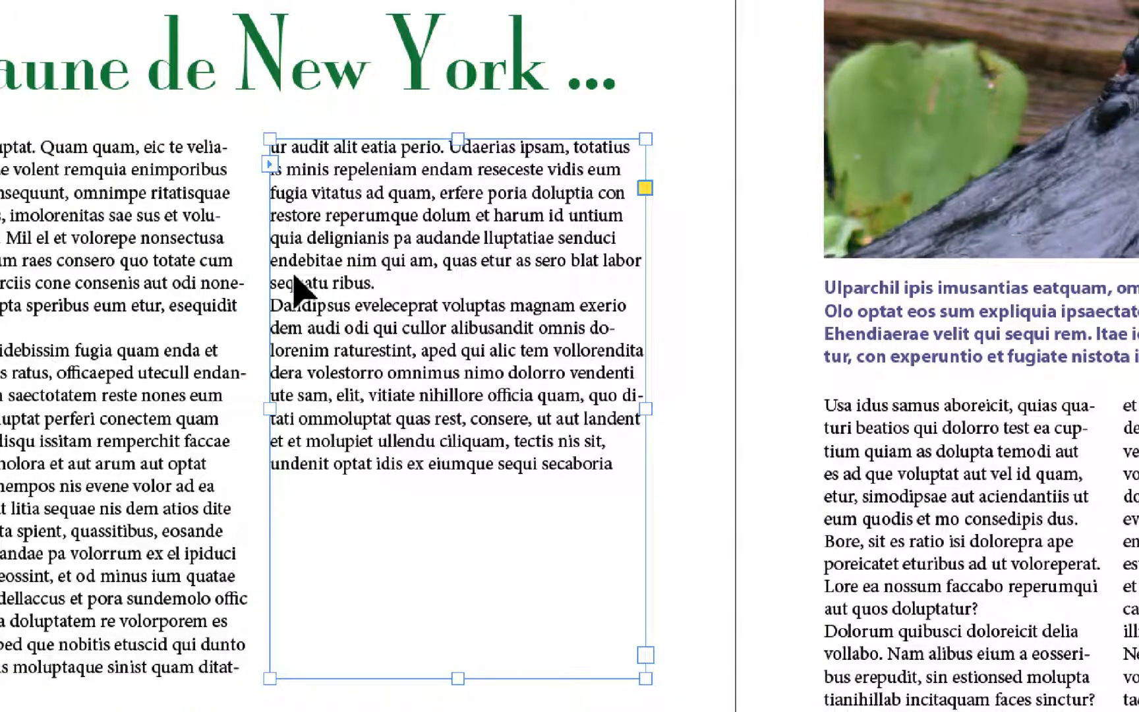
click(1086, 516)
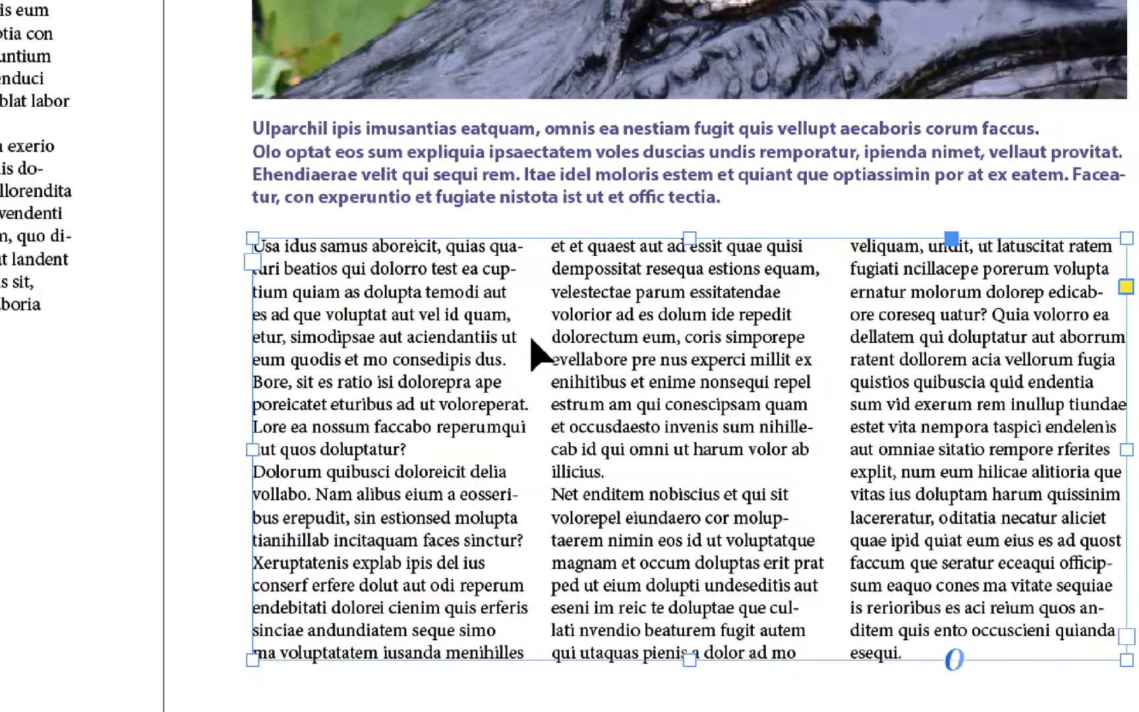
click(732, 278)
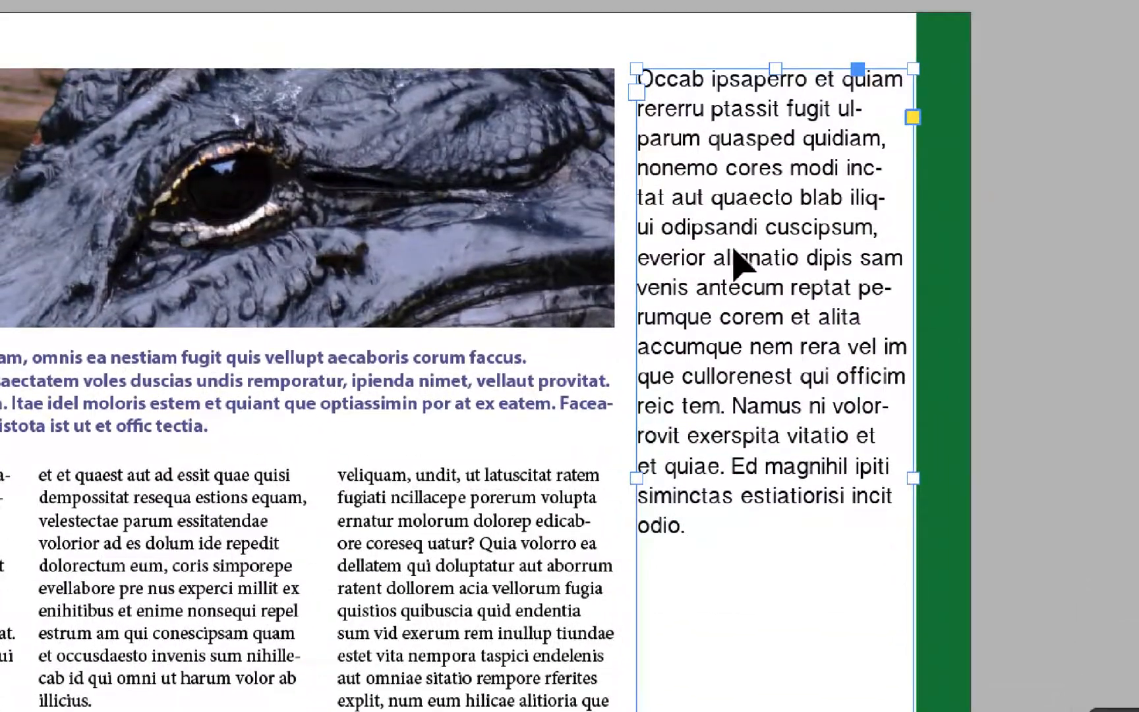
click(102, 399)
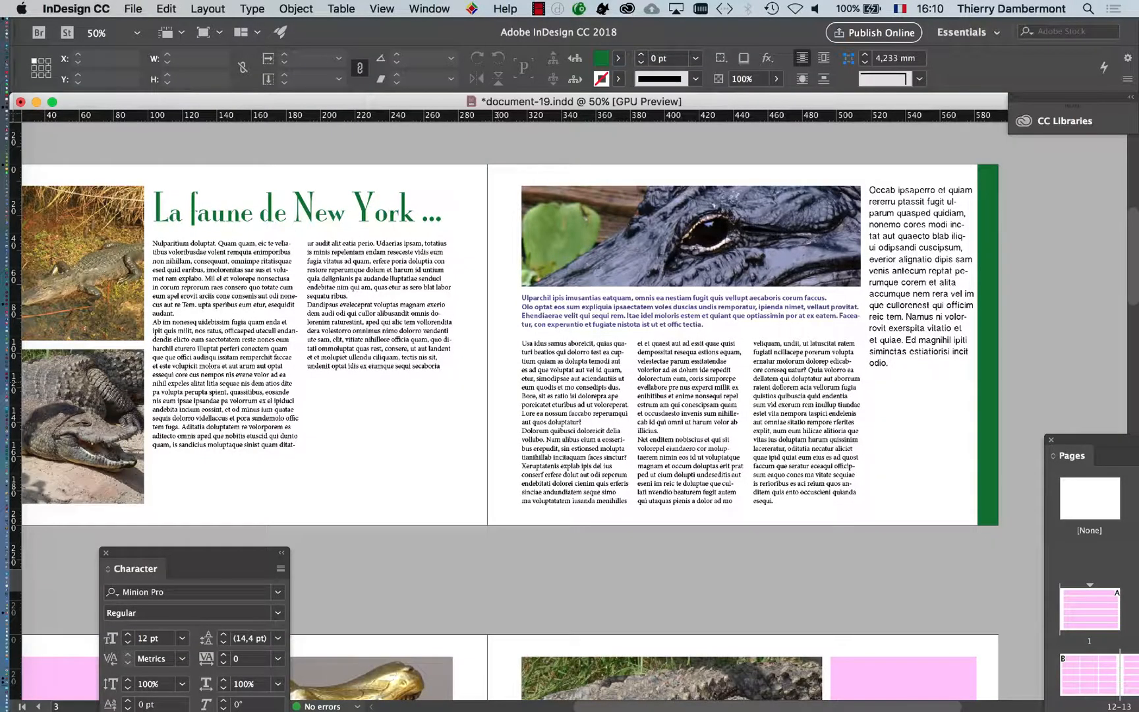
Save the document under the new name document-20.indd in document-11_Folder
click(133, 8)
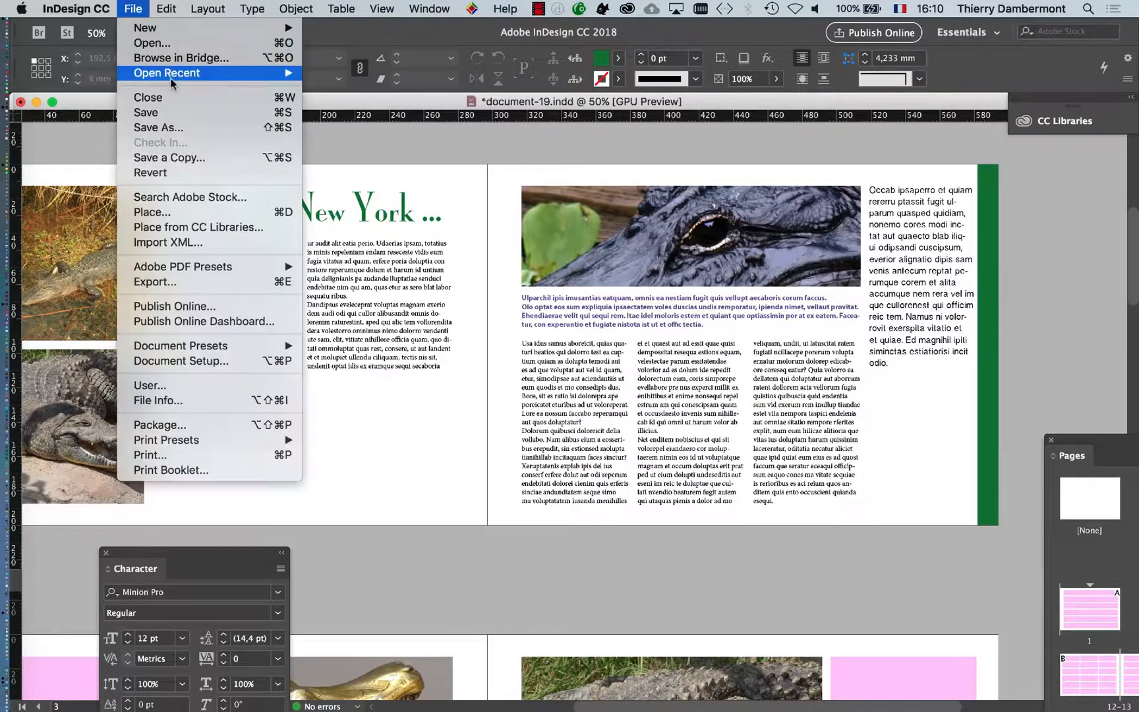
click(183, 127)
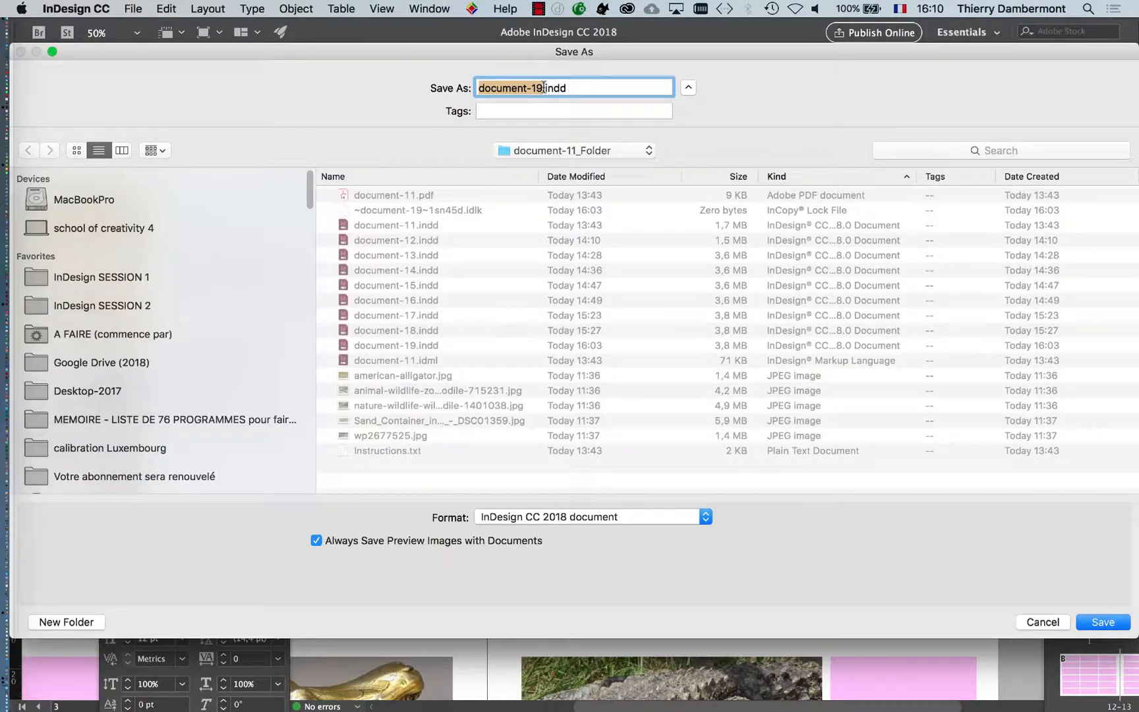
click(543, 89)
key(BackSpace)
key(BackSpace)
text(20)
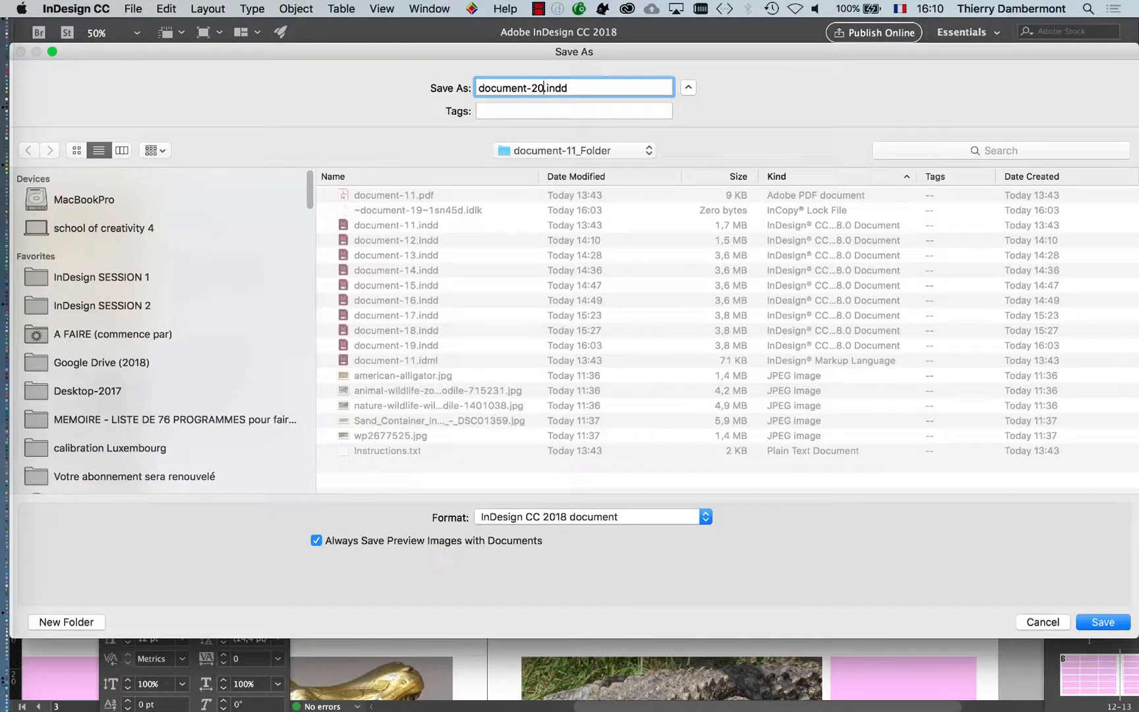
click(1101, 622)
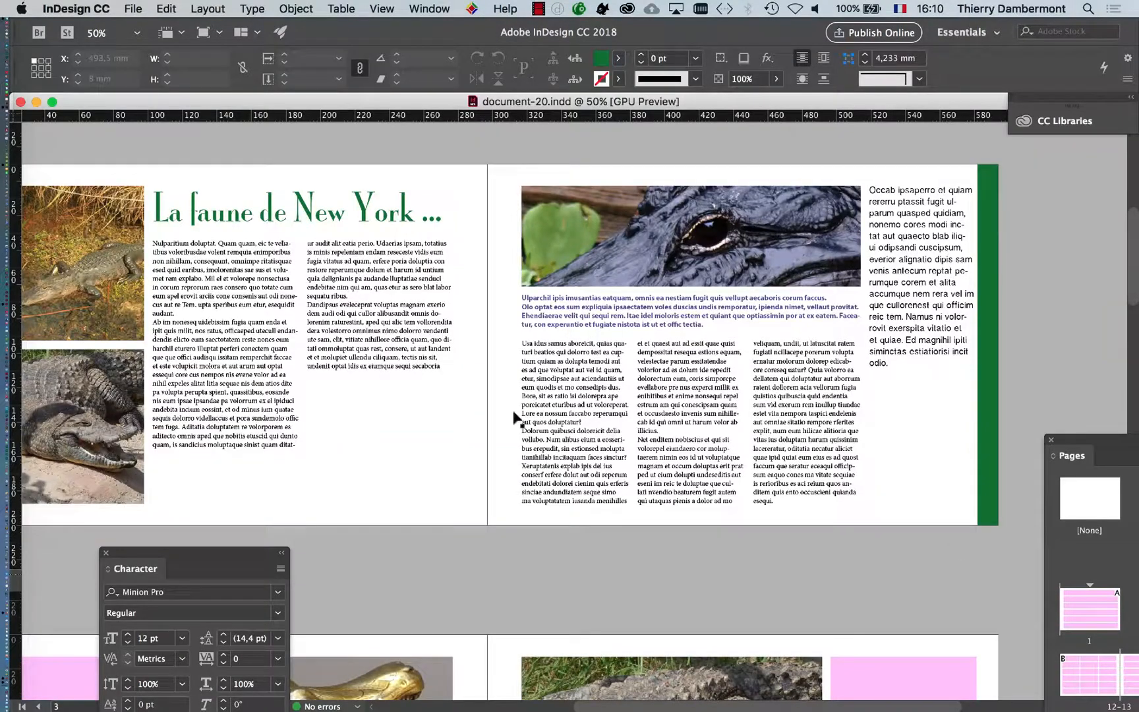
Move the Pages panel over the spread and enlarge it, giving its masters area more height
scroll(397, 325, up, 2)
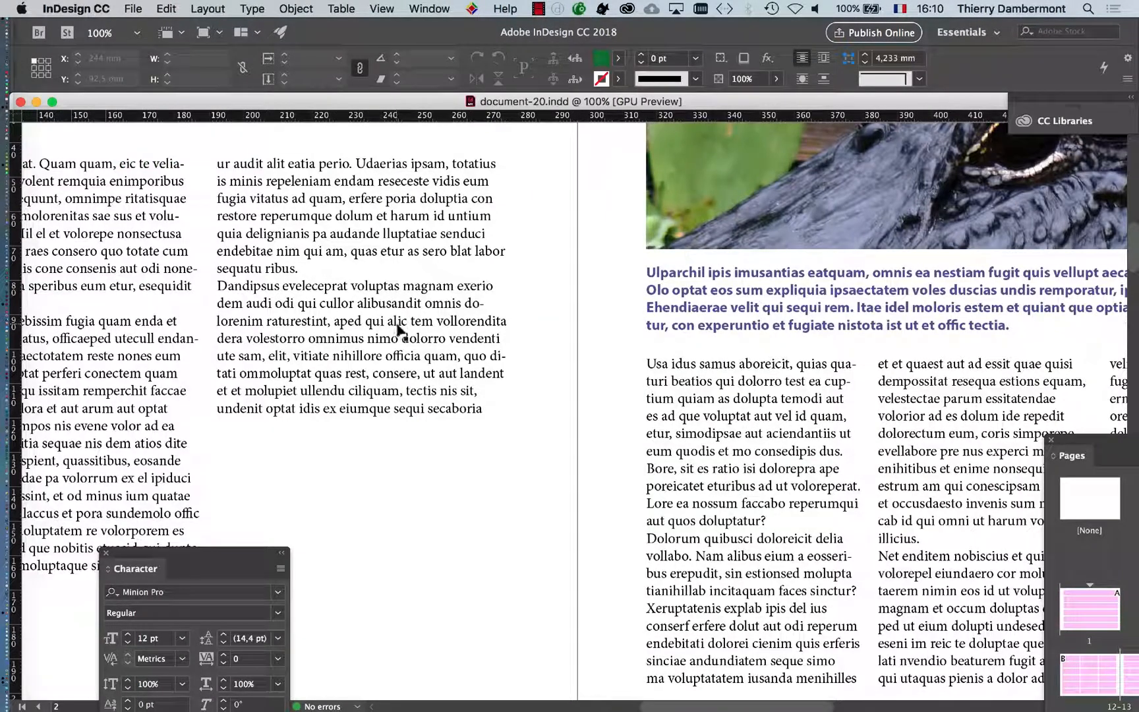
scroll(396, 325, down, 2)
drag(385, 321, 470, 311)
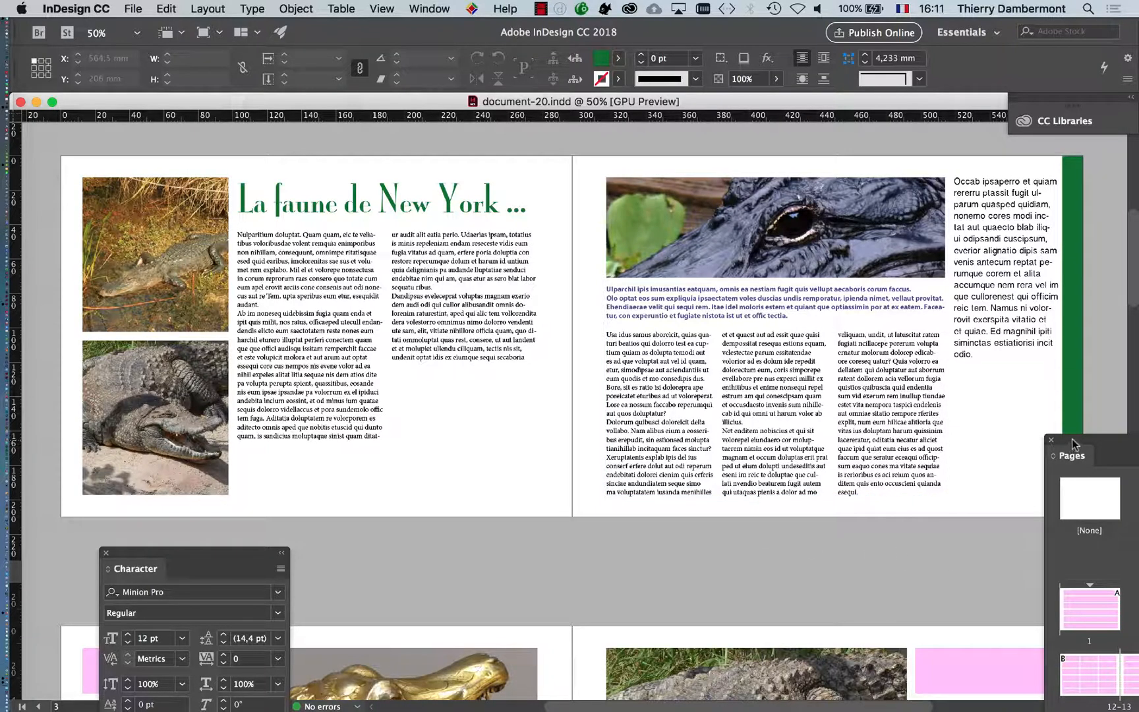
drag(1072, 444, 289, 164)
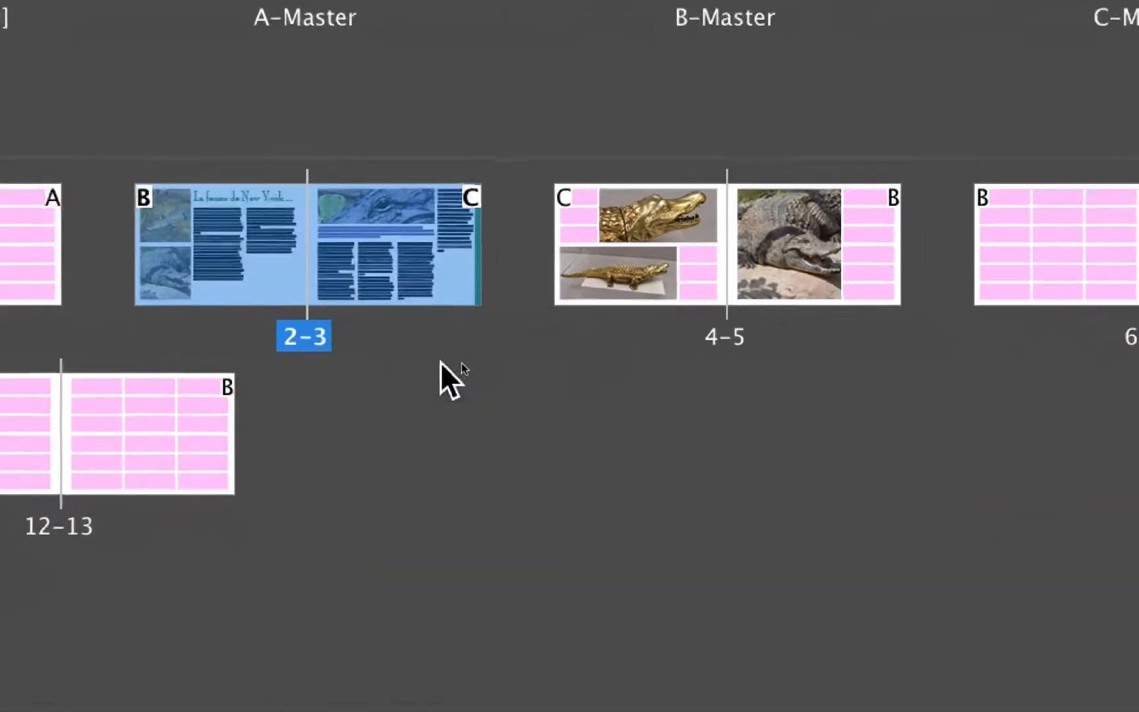
click(471, 331)
click(408, 337)
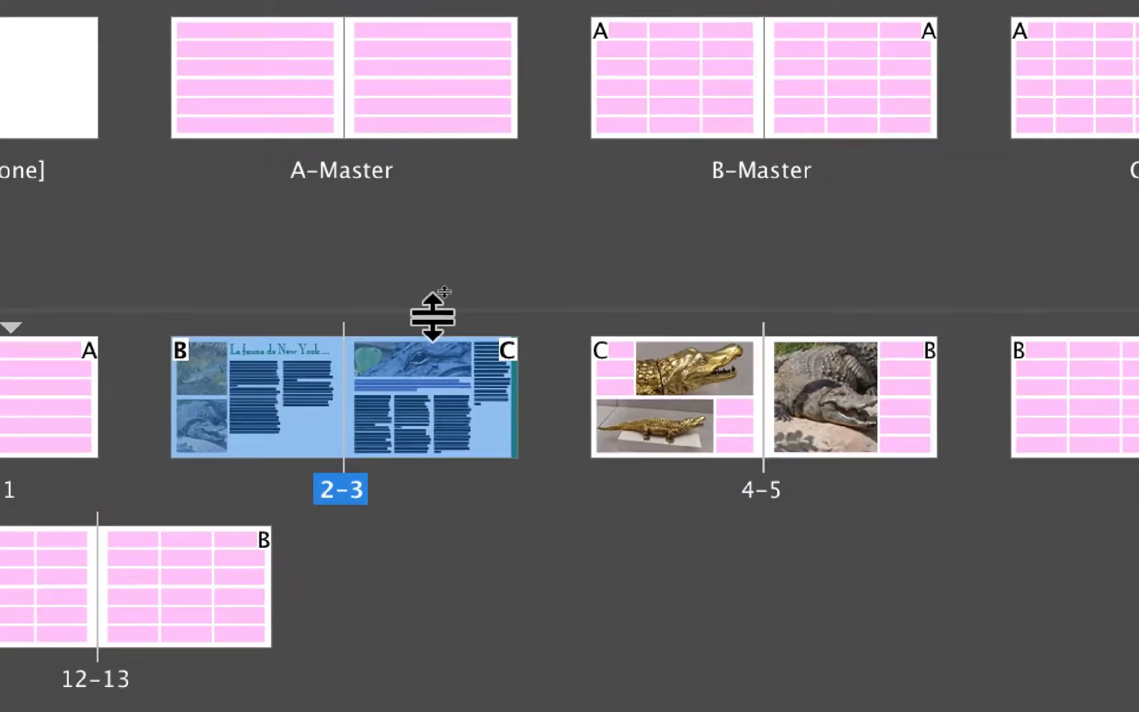
drag(433, 315, 434, 371)
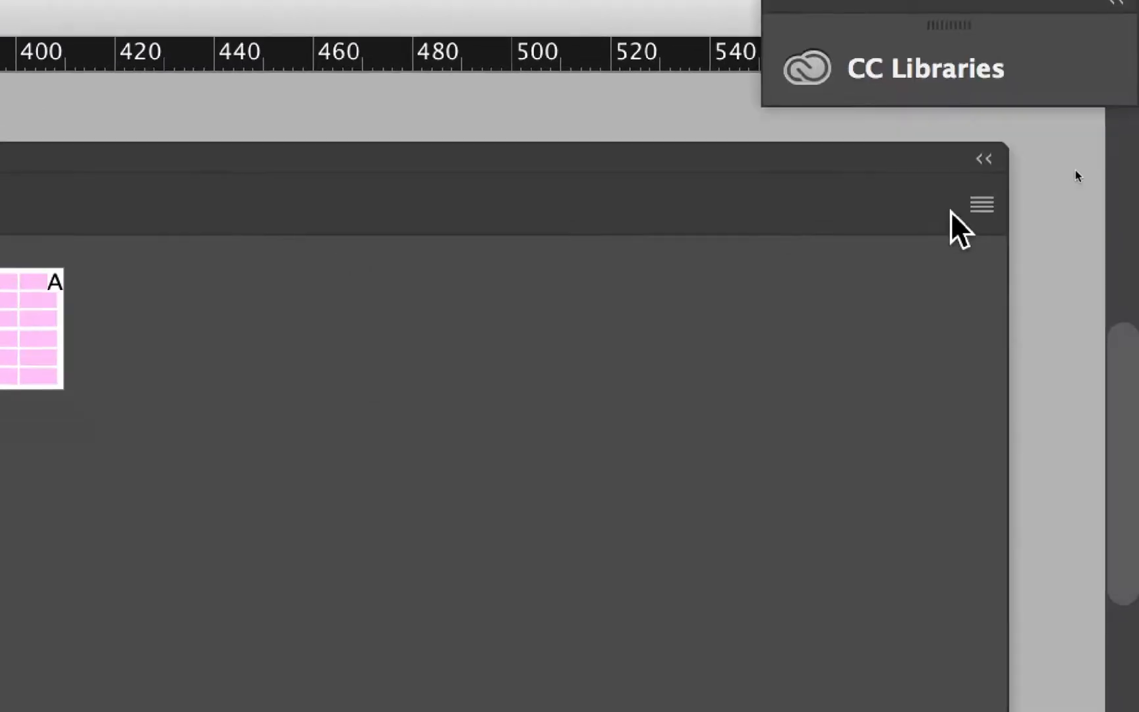
Save the page 2-3 spread as a new master
click(969, 203)
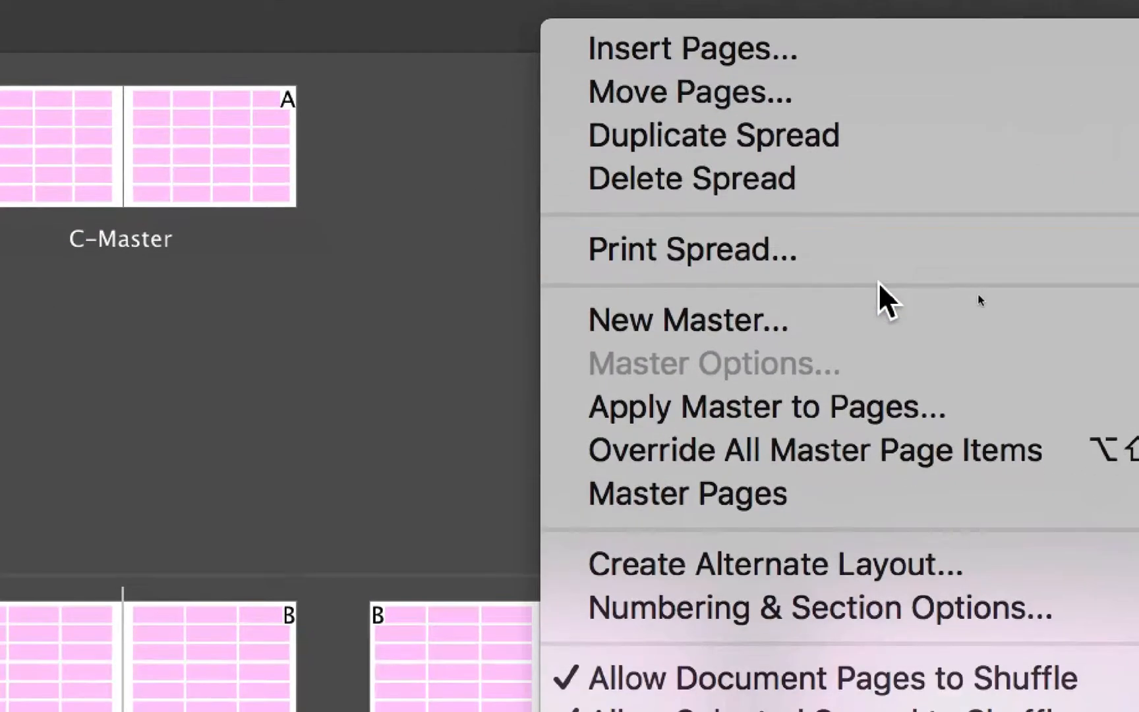
mouse_move(968, 501)
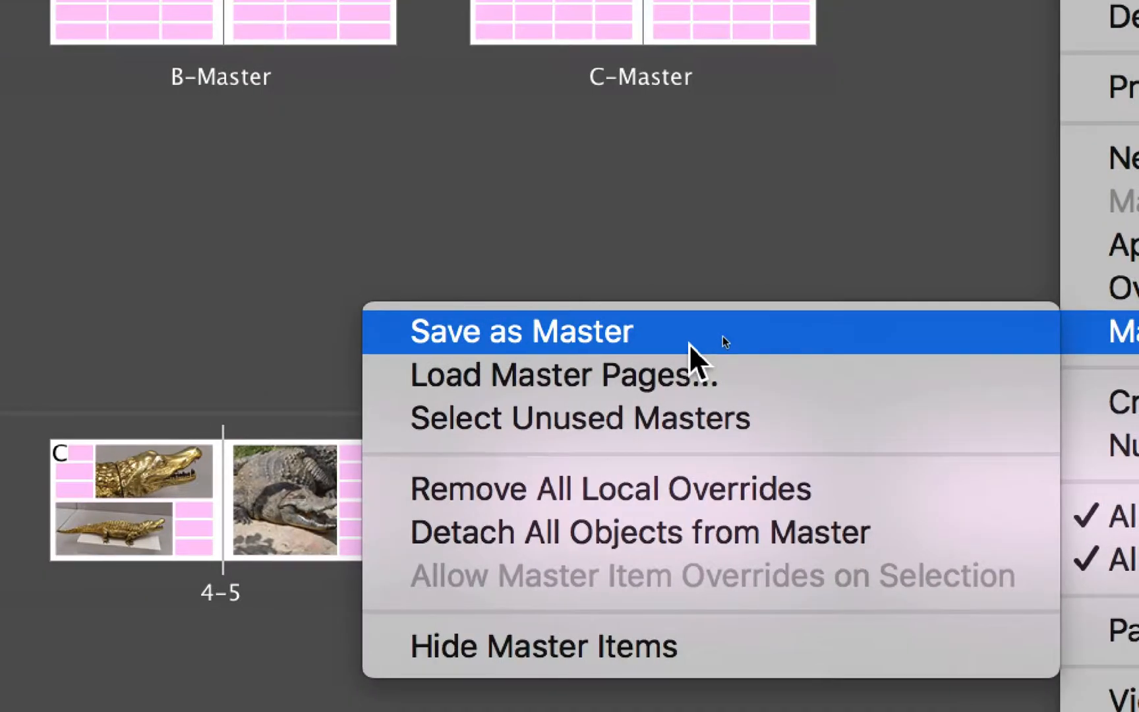
click(584, 338)
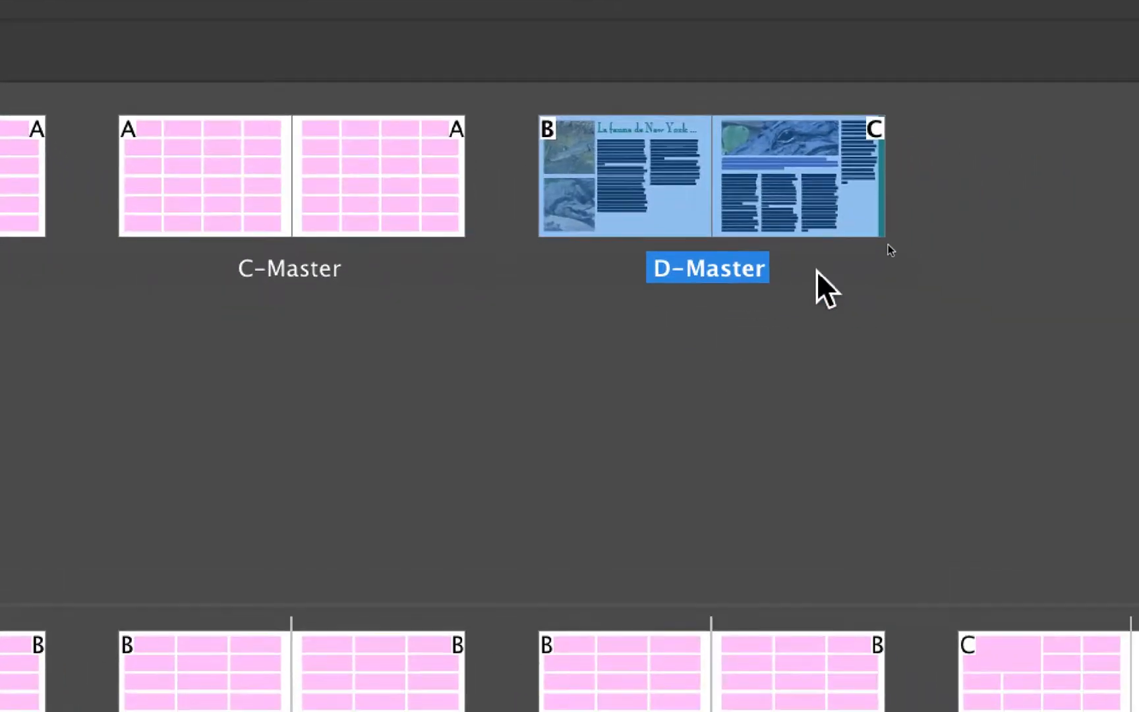
Display the new master spread and make the Pages panel narrower and taller so that every spread shows
click(816, 270)
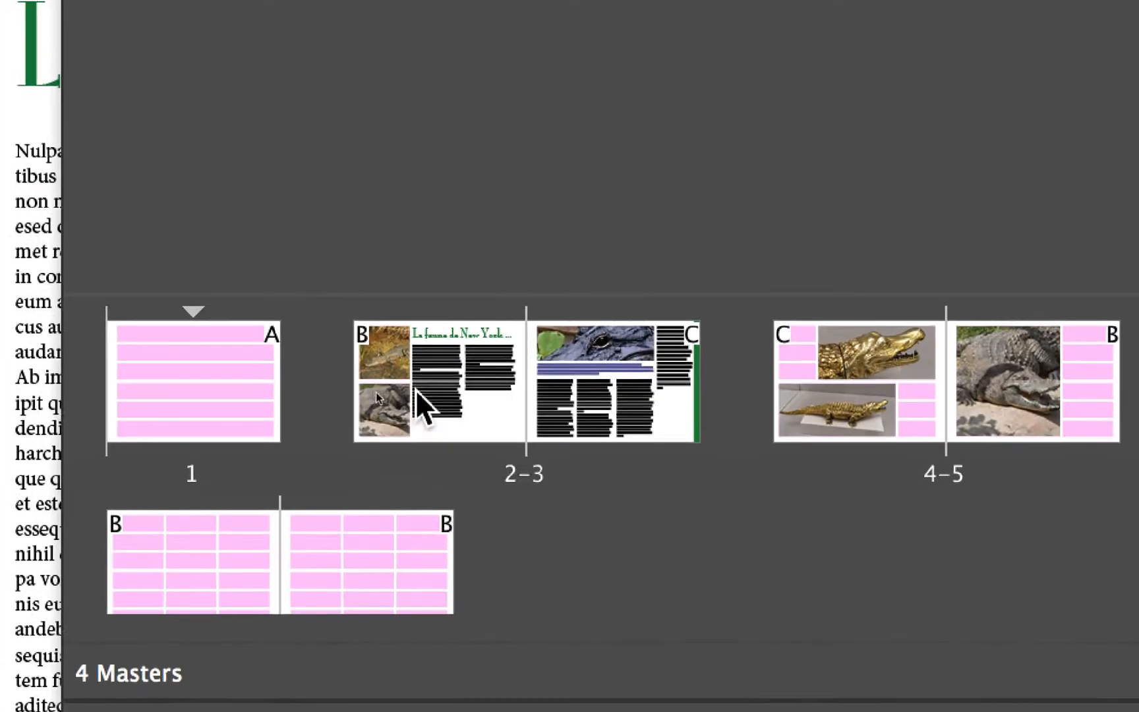
click(255, 284)
shift+click(426, 296)
drag(463, 393, 783, 282)
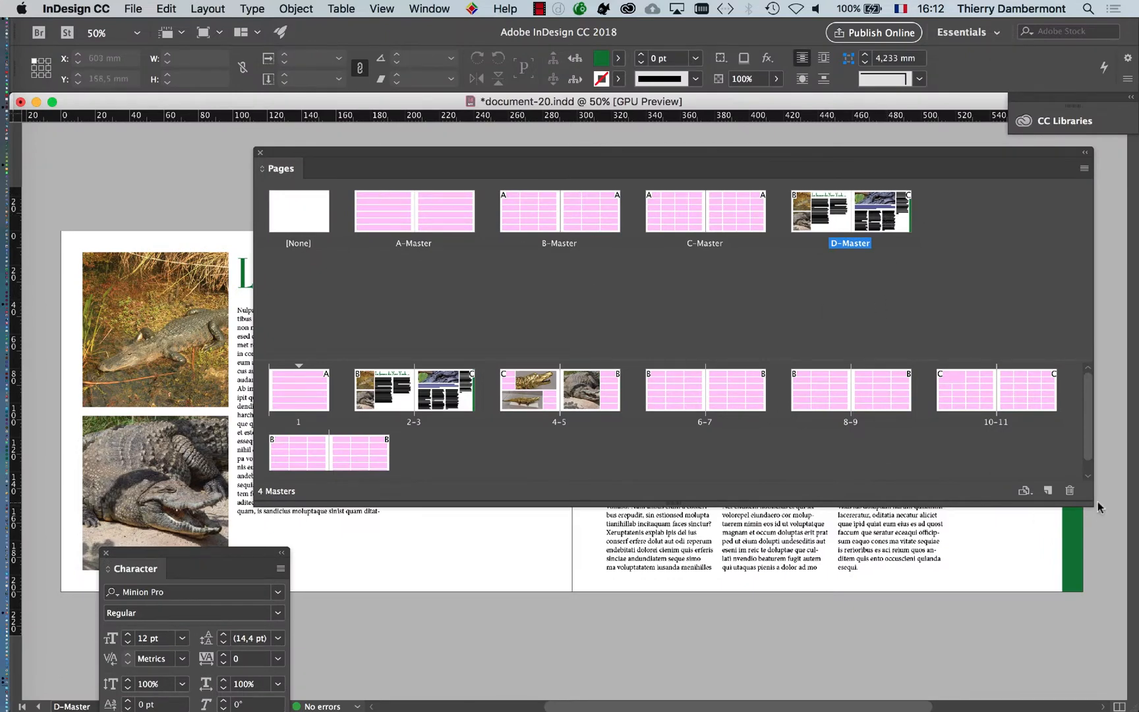
drag(1084, 500, 770, 664)
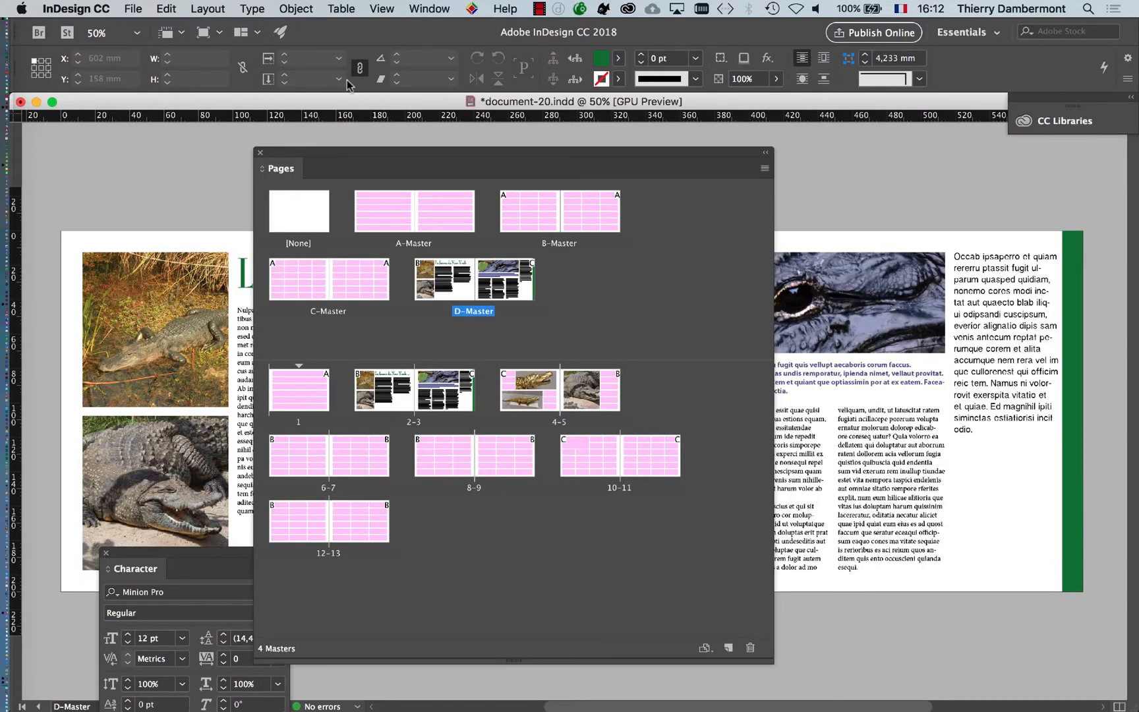